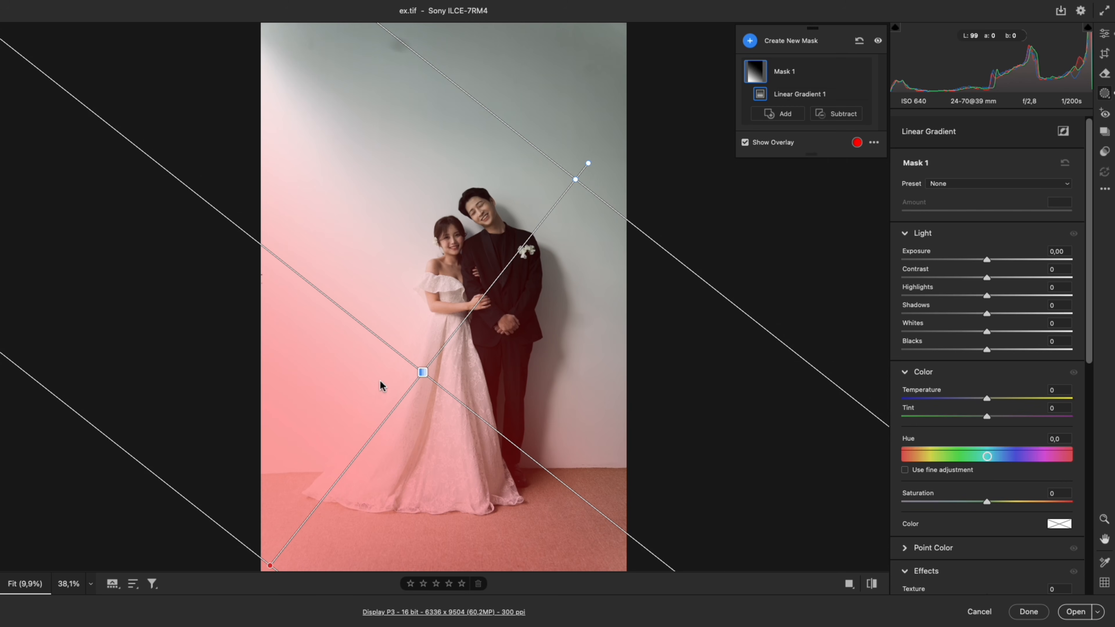
# Step: Hide the mask overlay and set the linear gradient mask's exposure to -1.35, highlights to -44 and whites to -34
pyautogui.click(745, 142)
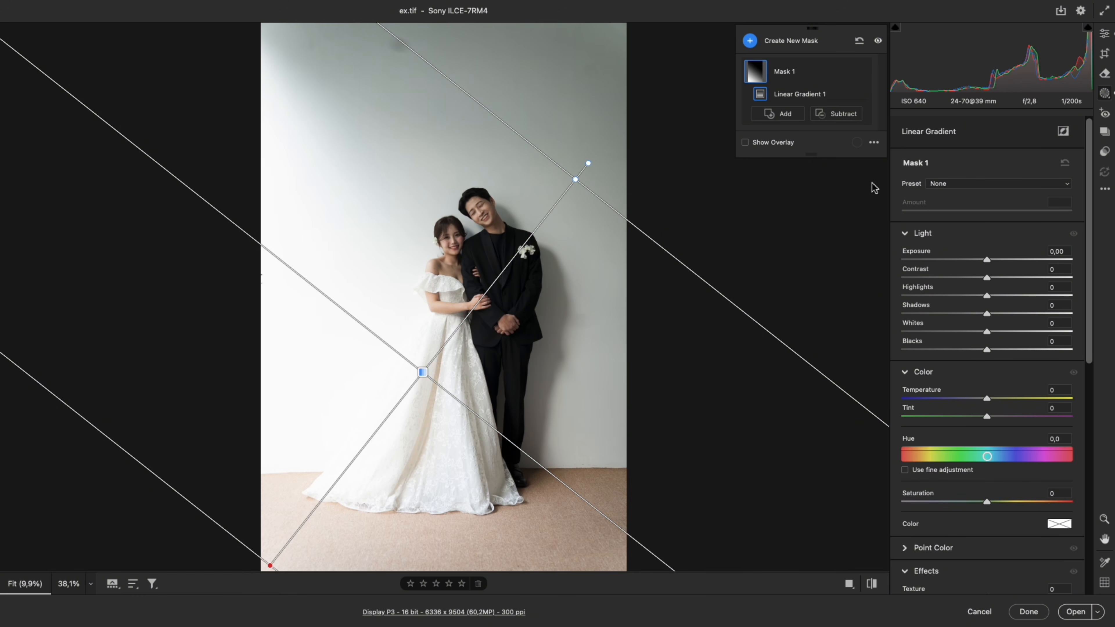
pyautogui.moveTo(987, 260); pyautogui.dragTo(960, 338)
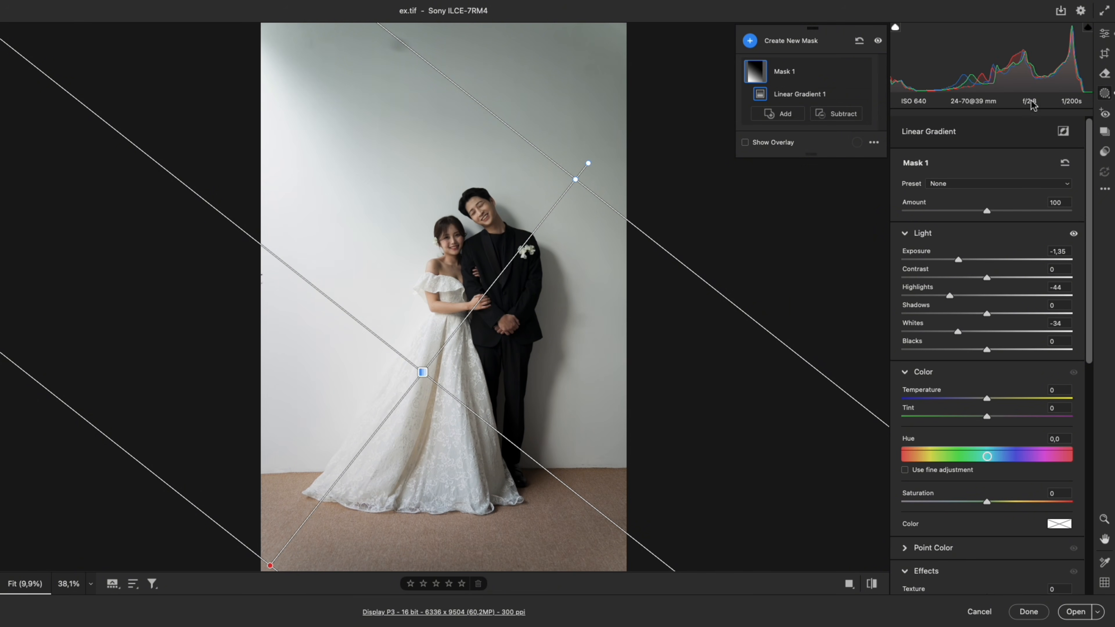
pyautogui.click(1105, 36)
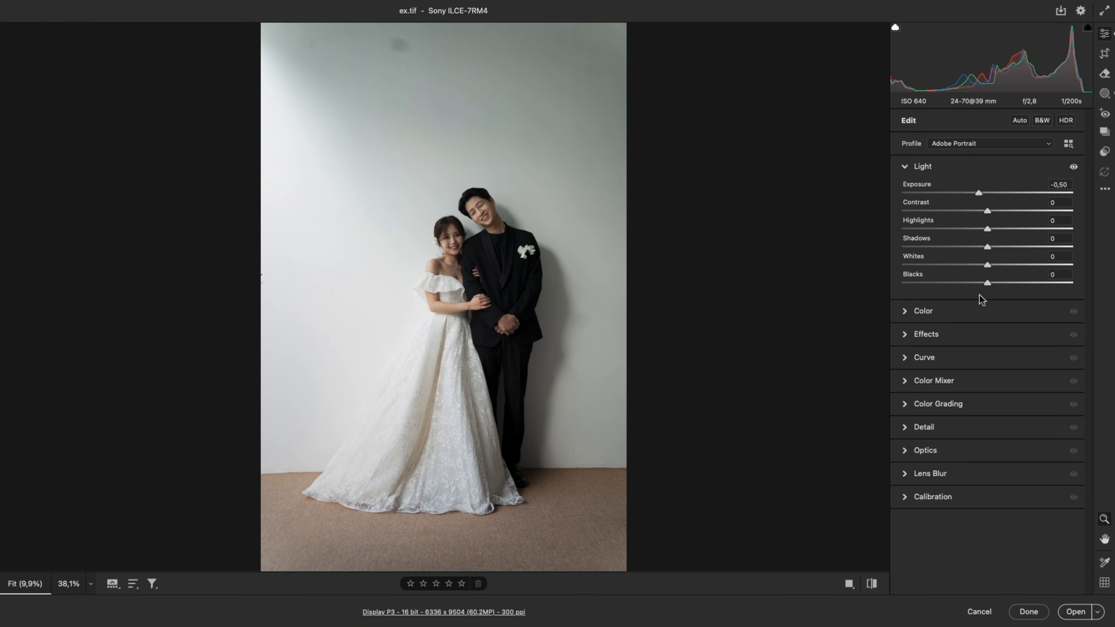
# Step: Lift the tone curve's midtones from input 113 to output 136 and add a highlight point at input 207, output 210
pyautogui.click(950, 361)
pyautogui.moveTo(987, 337); pyautogui.dragTo(981, 331)
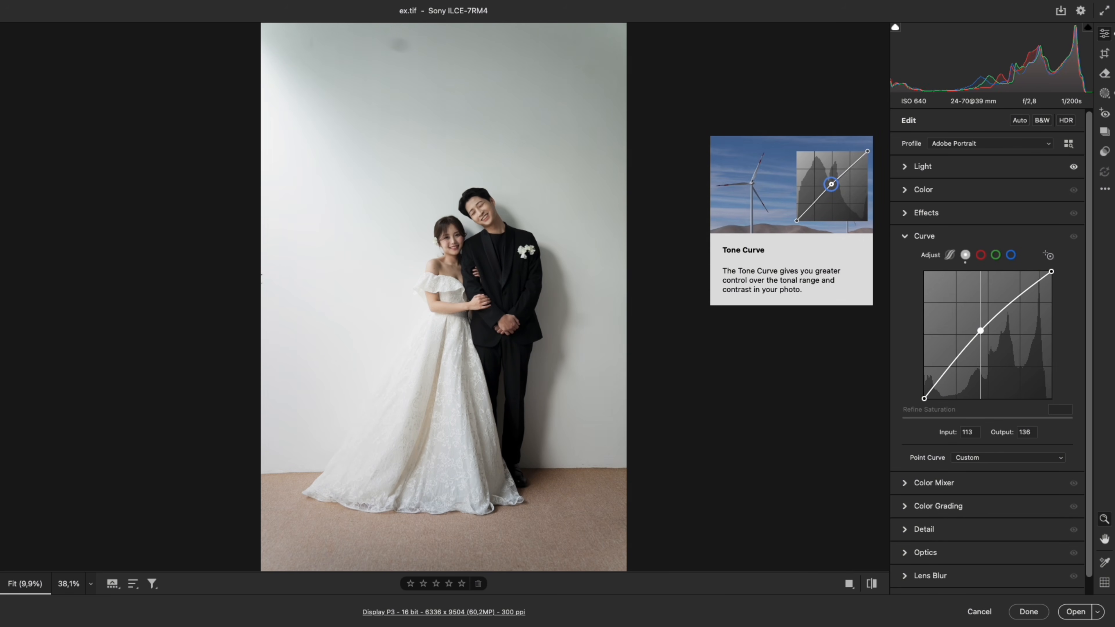
pyautogui.click(1028, 295)
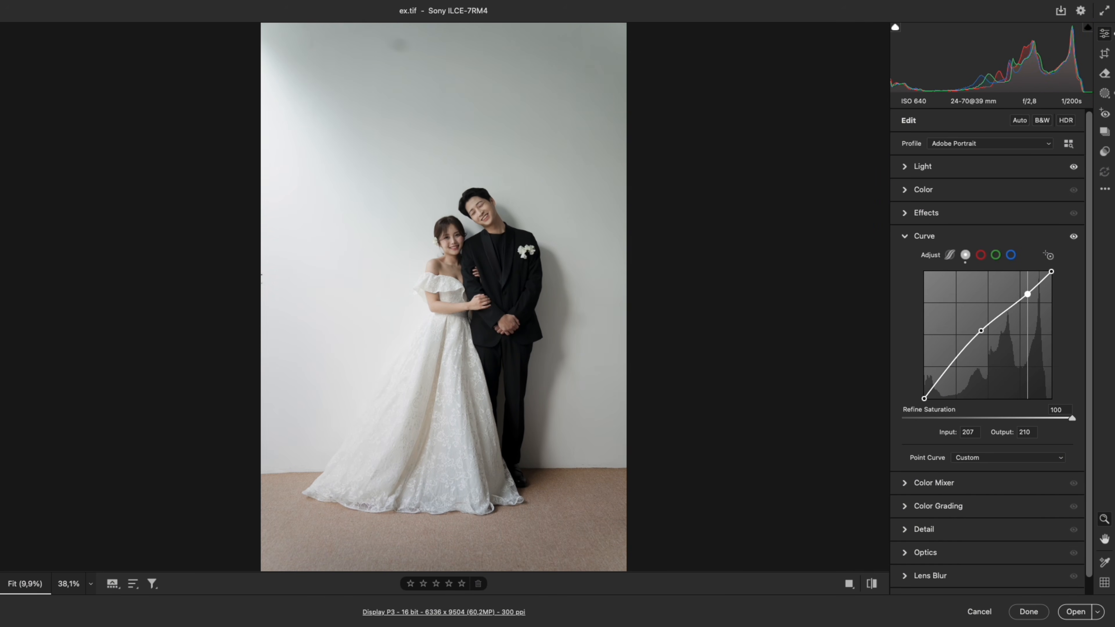
# Step: Raise the photo's contrast, set shadows to +21 and blacks to +12, and set vibrance and saturation to +10
pyautogui.click(973, 167)
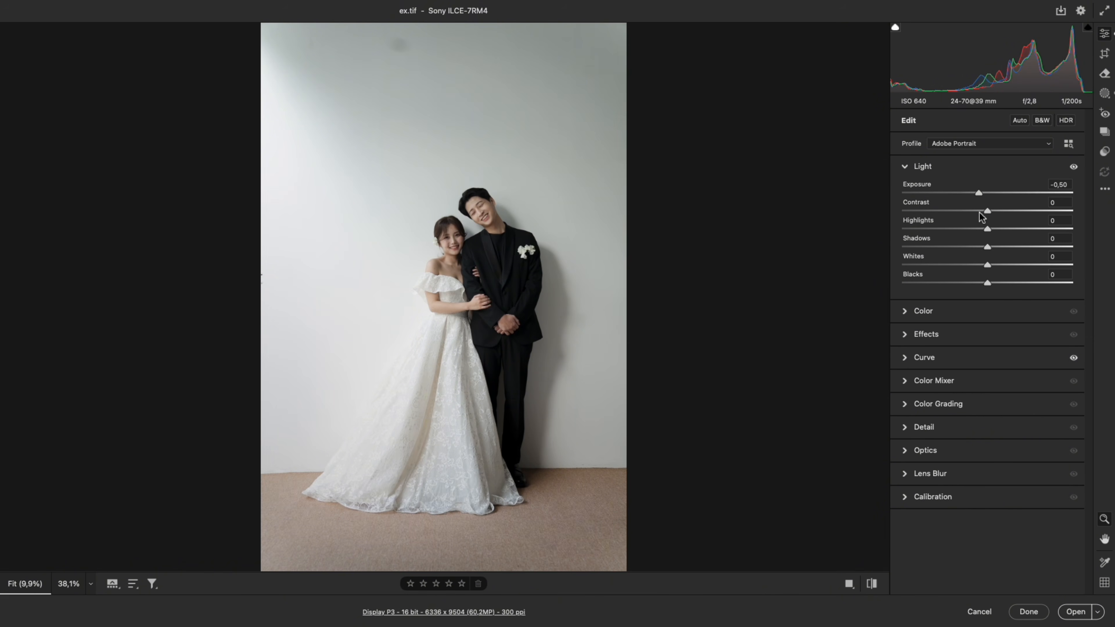
pyautogui.moveTo(987, 247); pyautogui.dragTo(994, 282)
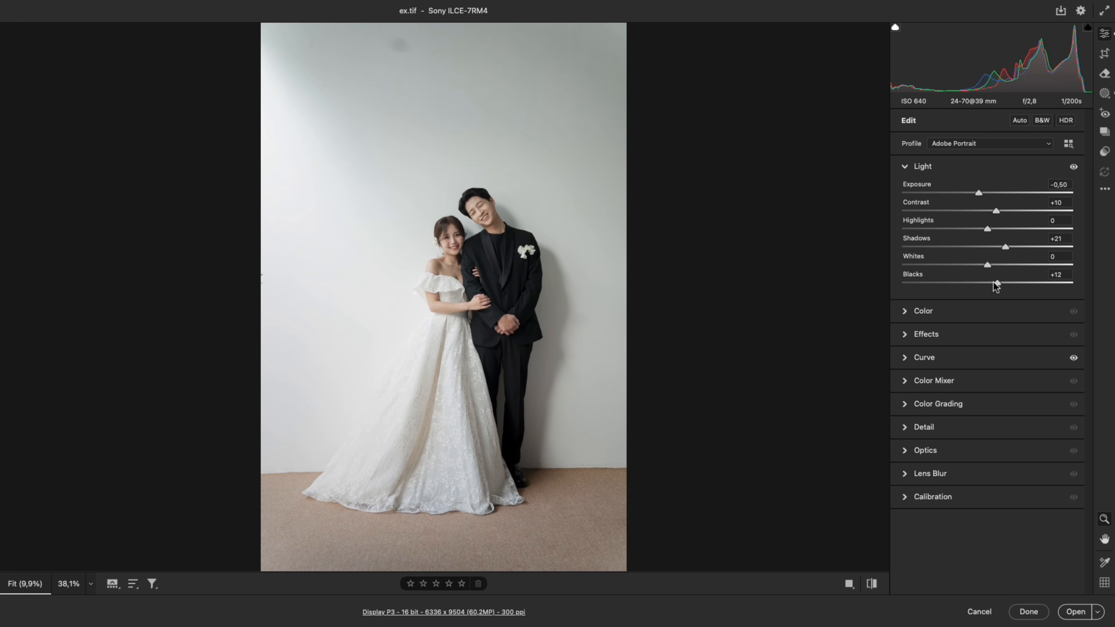
pyautogui.moveTo(996, 211); pyautogui.dragTo(1003, 212)
pyautogui.click(966, 311)
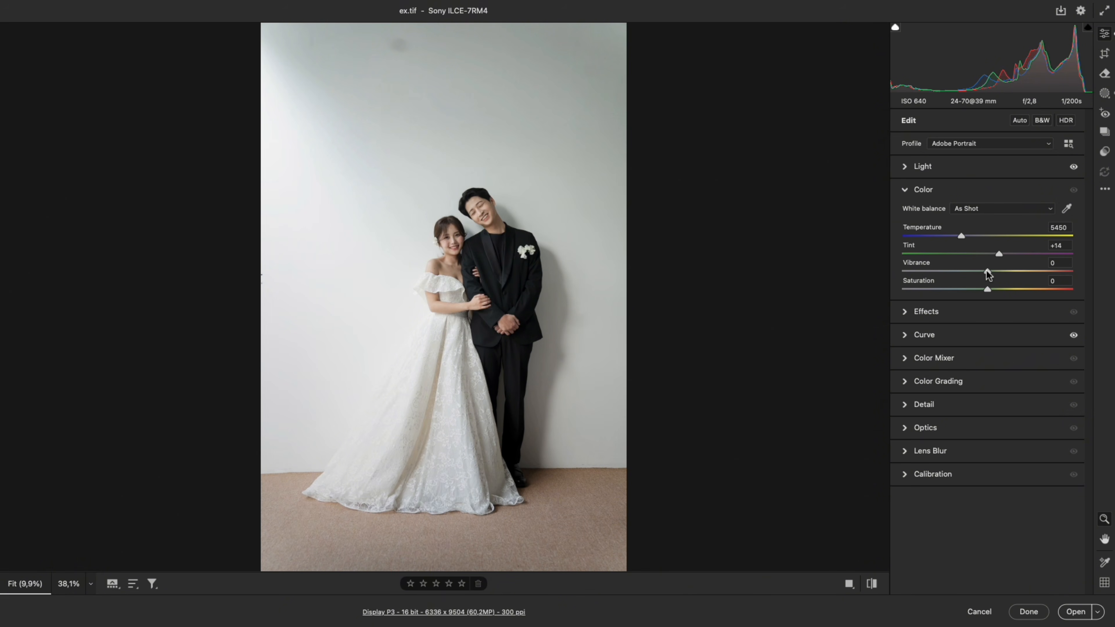
pyautogui.moveTo(988, 271); pyautogui.dragTo(997, 287)
# Step: Sample the white balance from the white of the bride's eye, and fine-tune temperature to 5400 and tint to +18
pyautogui.click(441, 229)
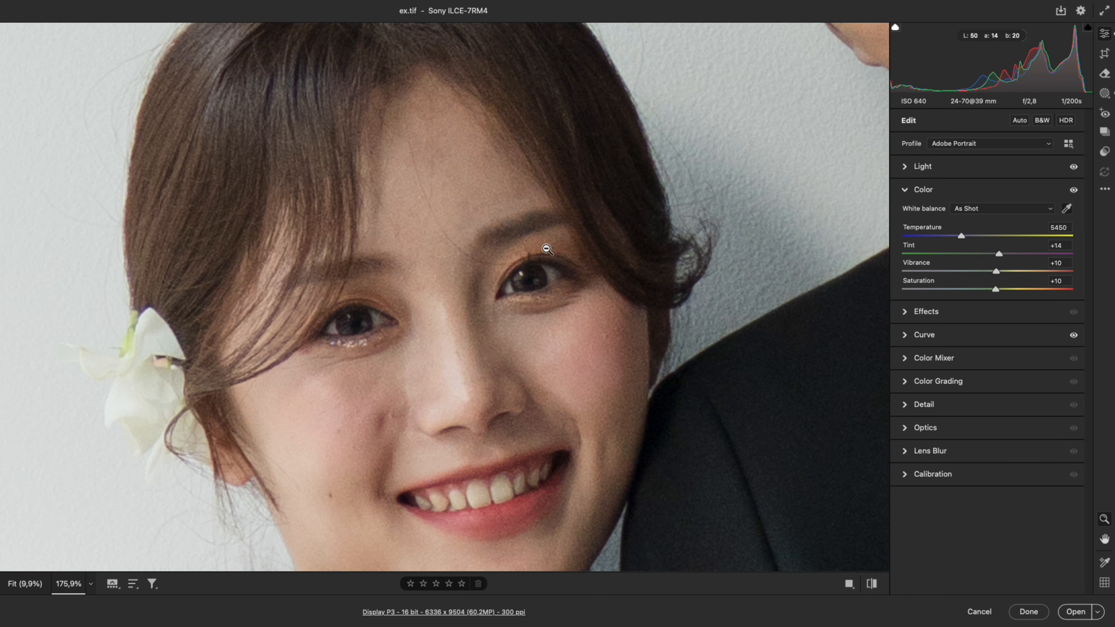
pyautogui.click(1067, 208)
pyautogui.click(556, 271)
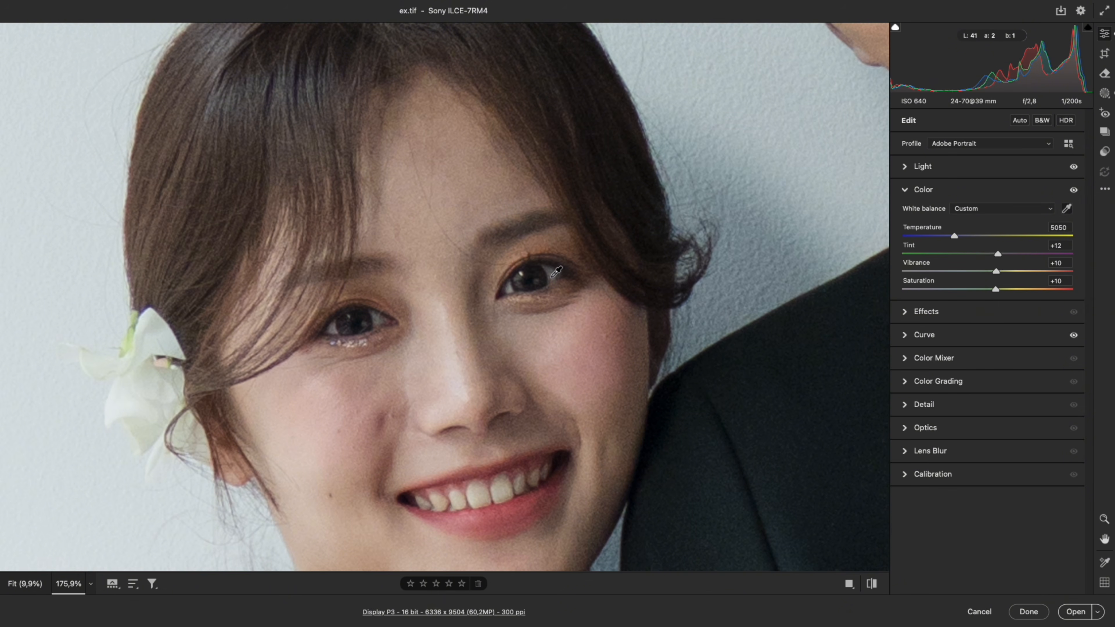
pyautogui.press('super+0')
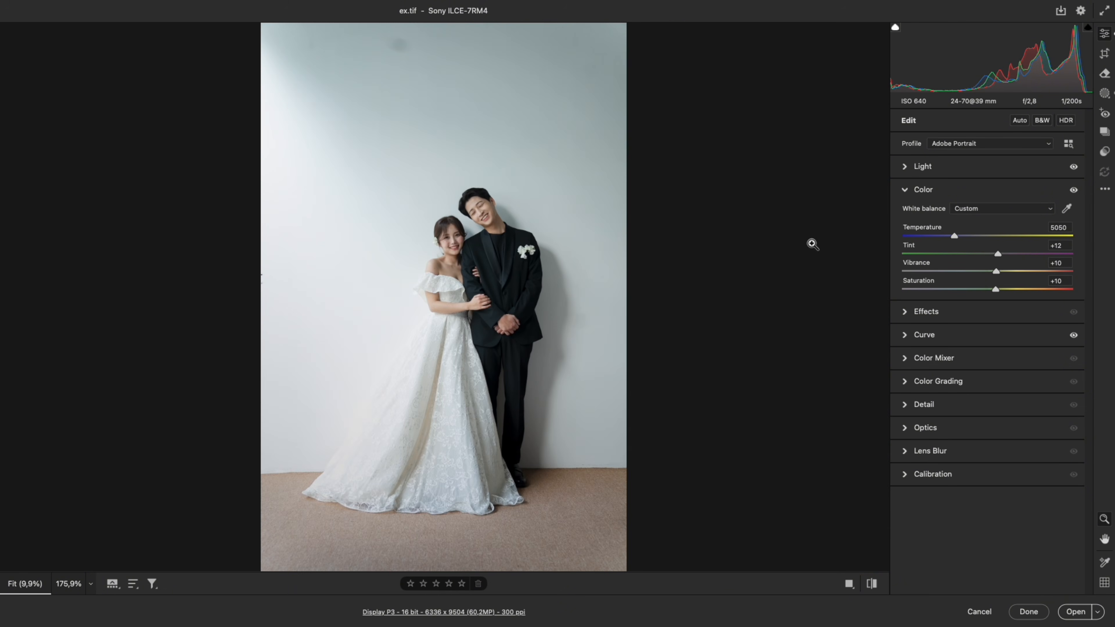
pyautogui.moveTo(948, 235); pyautogui.dragTo(1002, 255)
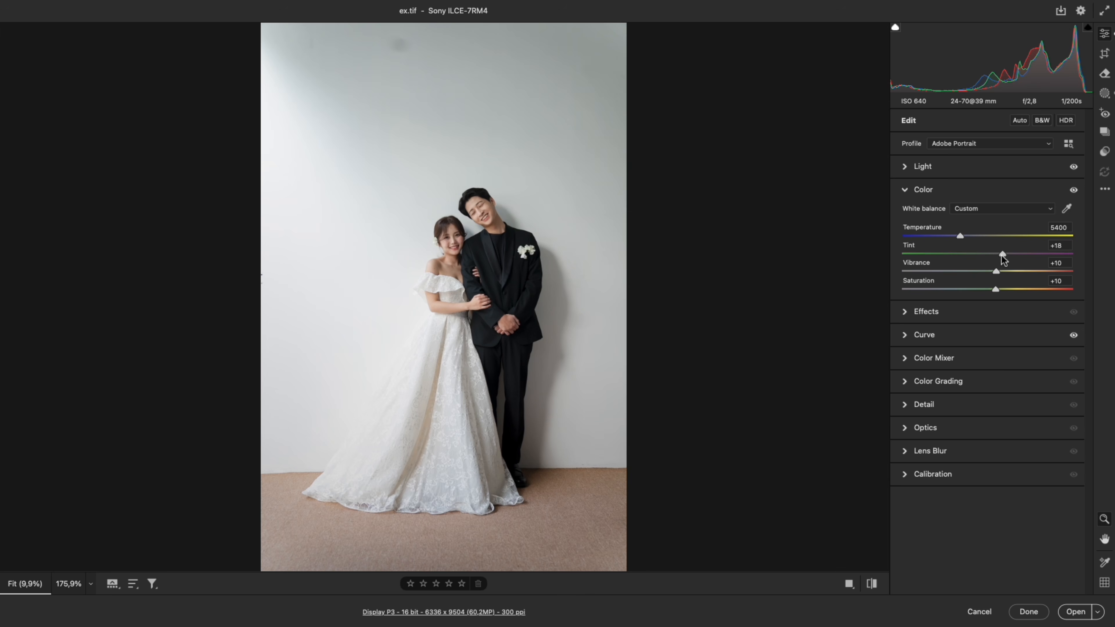
# Step: Set the oranges' luminance to +18 and fine-tune their saturation in the HSL Color Mixer
pyautogui.click(931, 358)
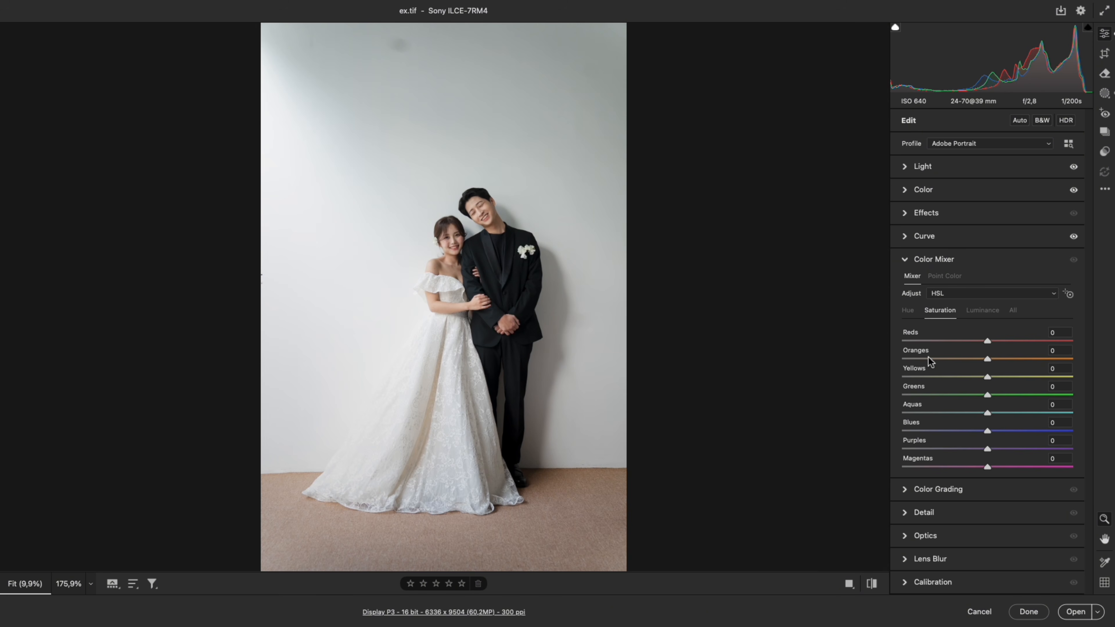
pyautogui.click(982, 311)
pyautogui.moveTo(987, 359); pyautogui.dragTo(998, 362)
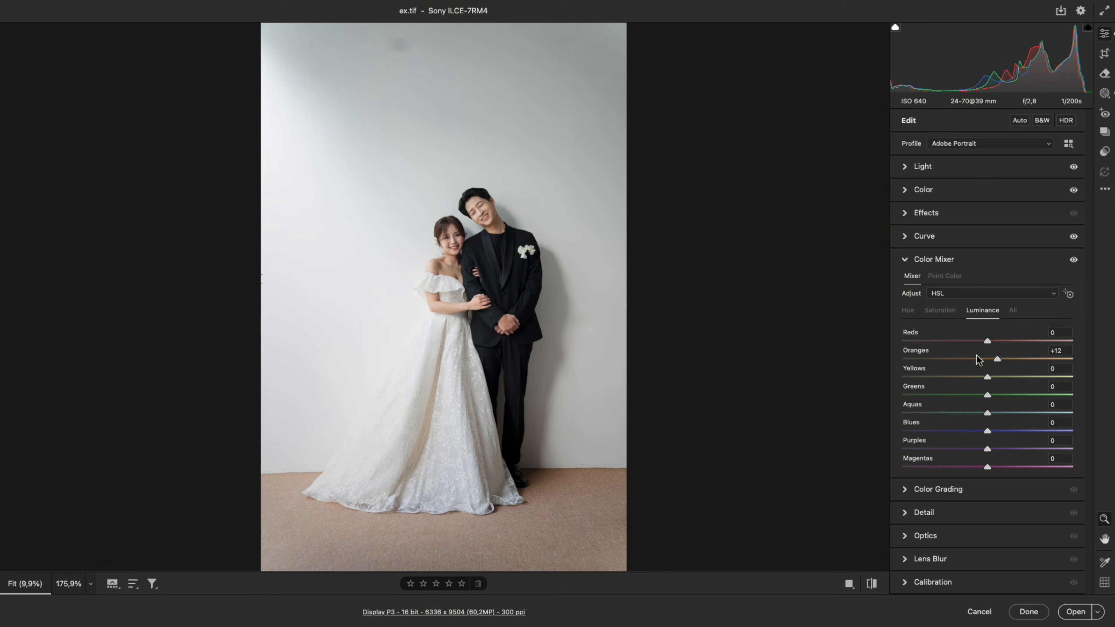
pyautogui.moveTo(452, 215); pyautogui.dragTo(590, 266)
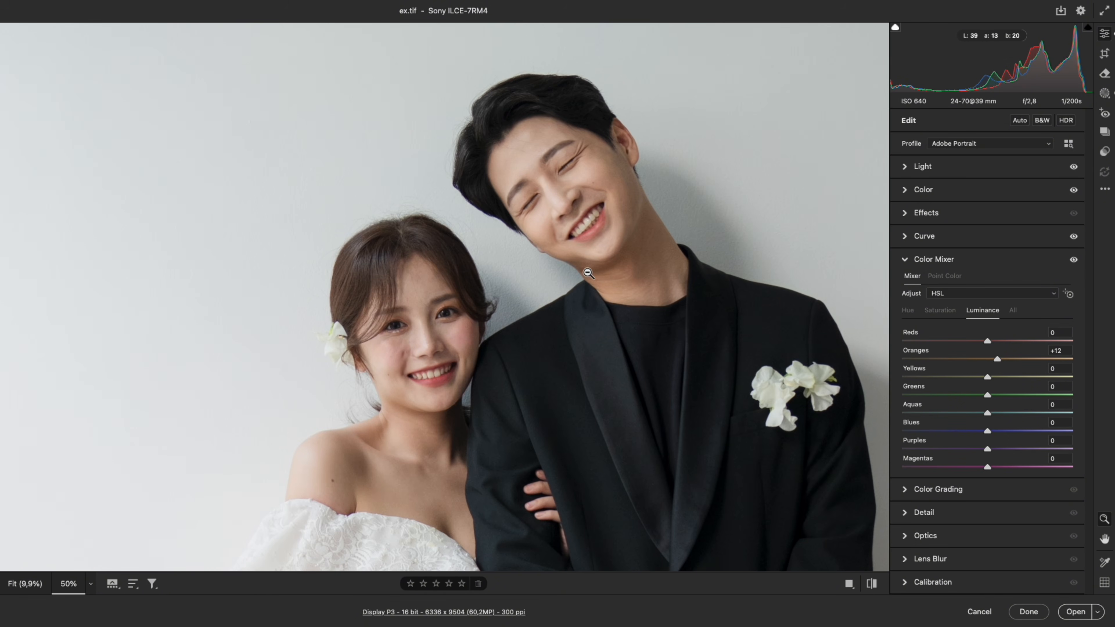
pyautogui.click(948, 316)
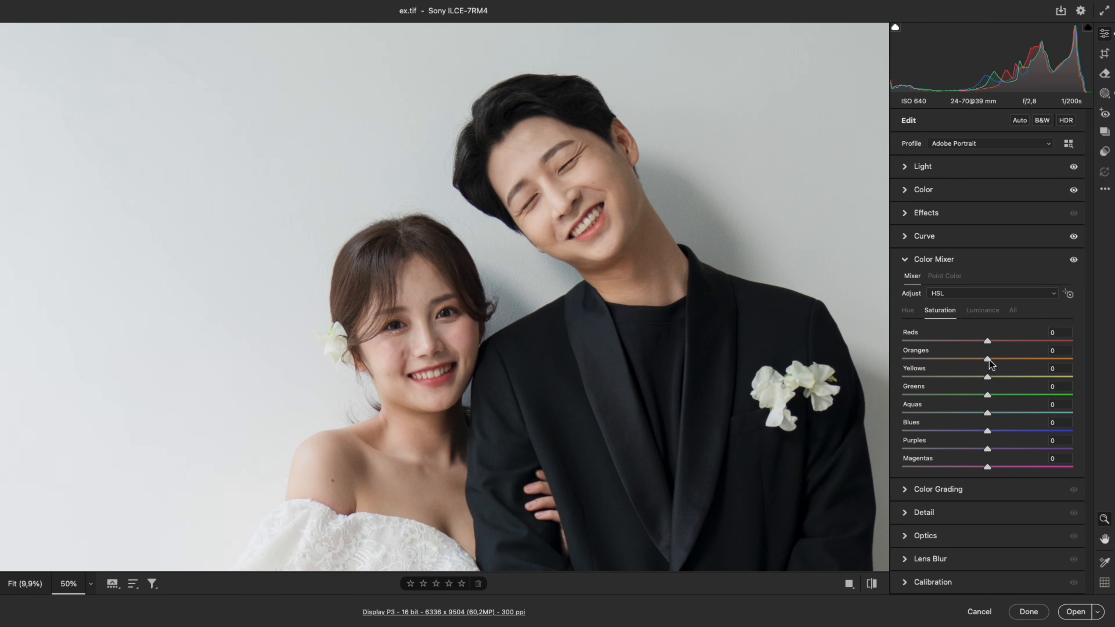
pyautogui.moveTo(988, 360); pyautogui.dragTo(1003, 360)
pyautogui.click(992, 312)
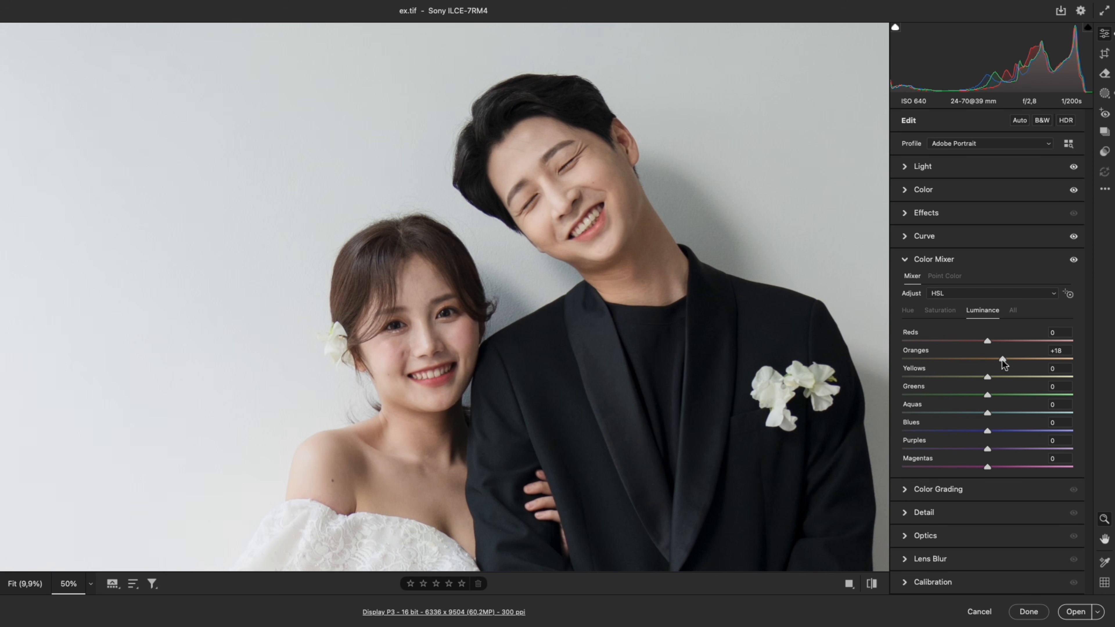
# Step: Create one person mask of the bride covering facial skin, body skin, eyebrows, eye sclera, iris and pupil, lips and teeth
pyautogui.hscroll(5, 736, 220)
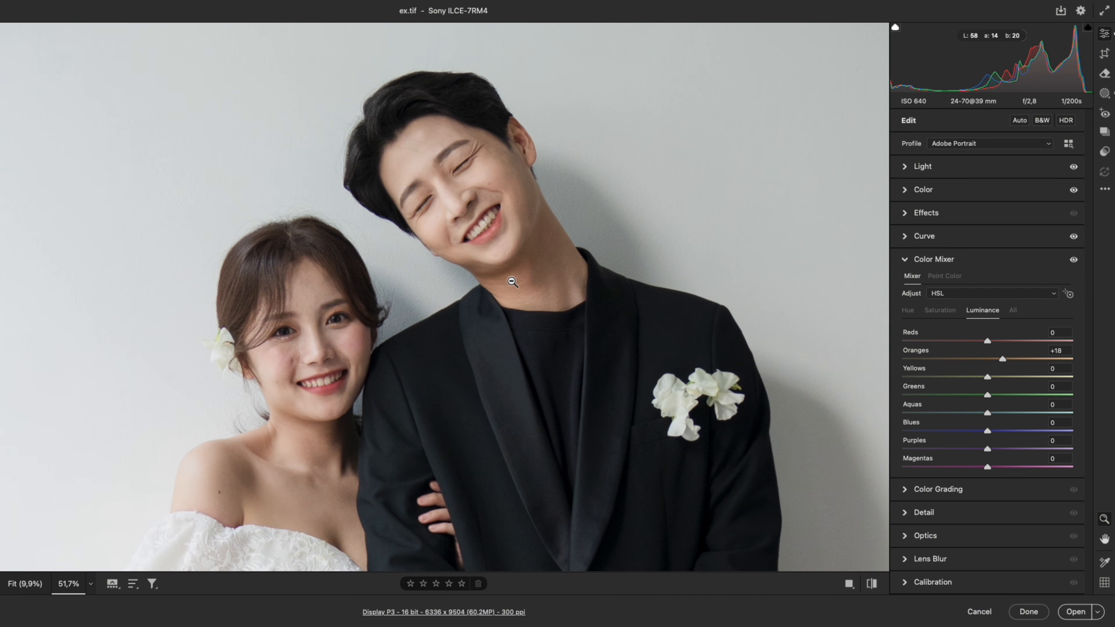
pyautogui.click(1105, 93)
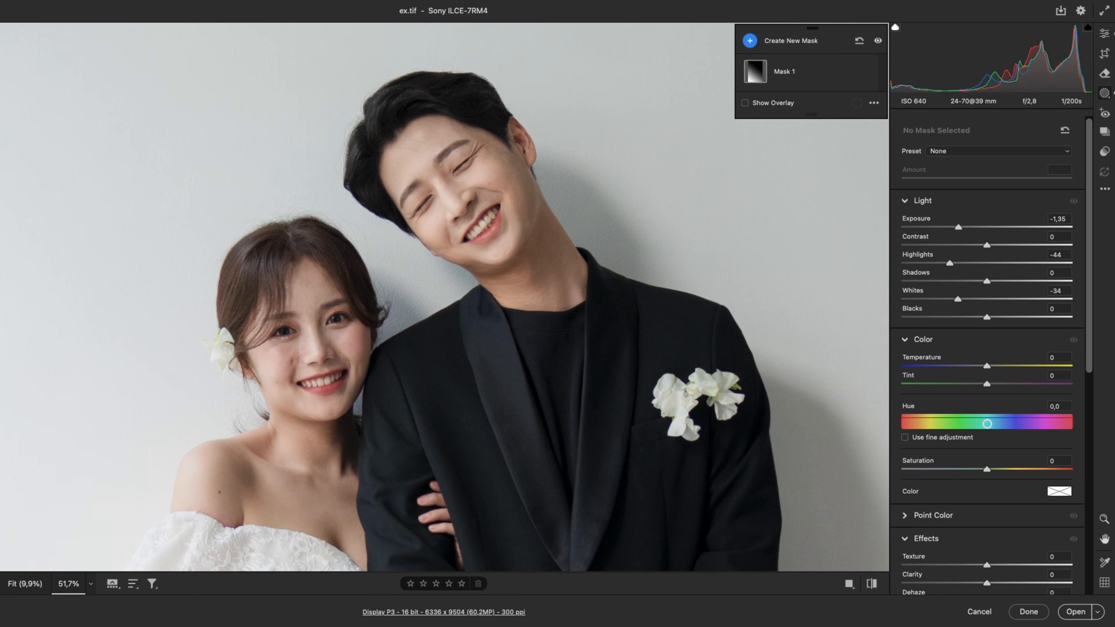
pyautogui.moveTo(1105, 93)
pyautogui.click(1044, 161)
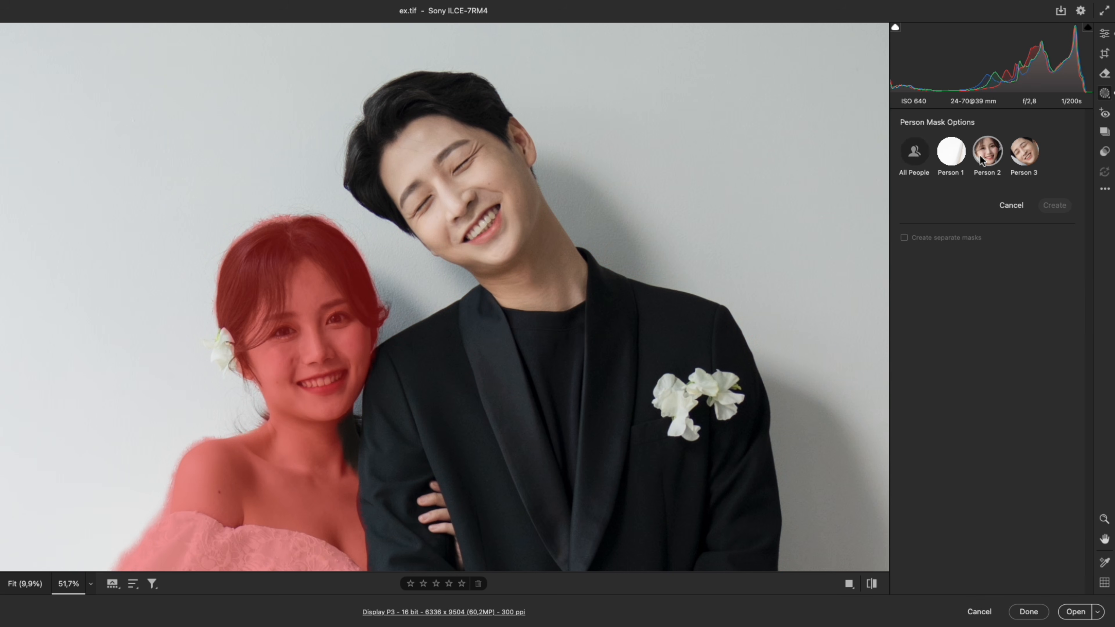
pyautogui.click(980, 155)
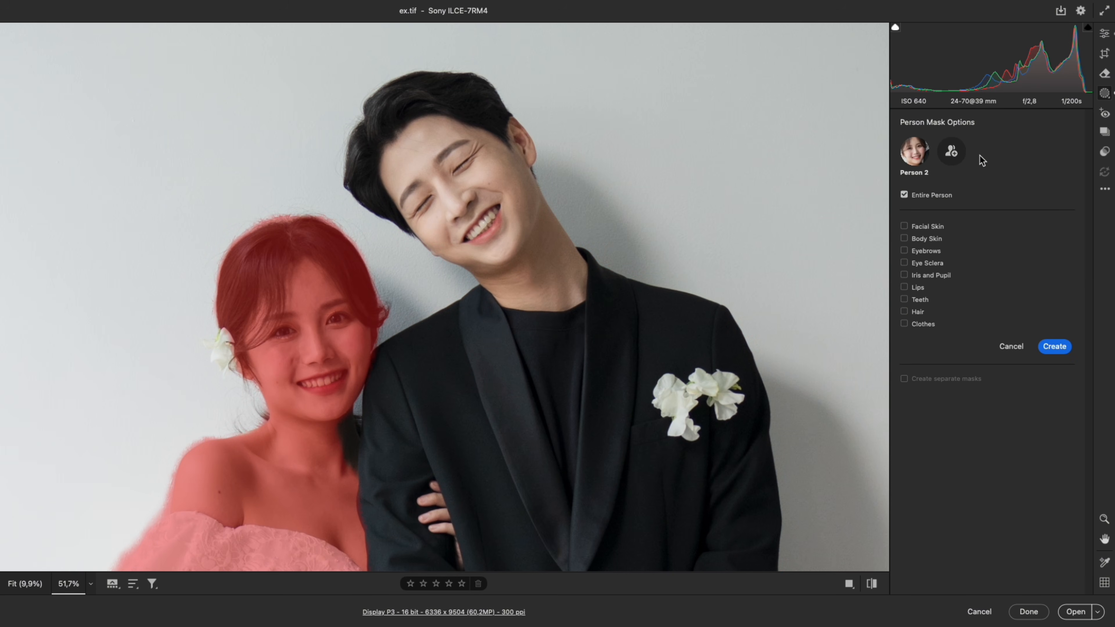
pyautogui.click(904, 225)
pyautogui.click(904, 238)
pyautogui.click(904, 250)
pyautogui.click(904, 262)
pyautogui.click(904, 275)
pyautogui.click(905, 287)
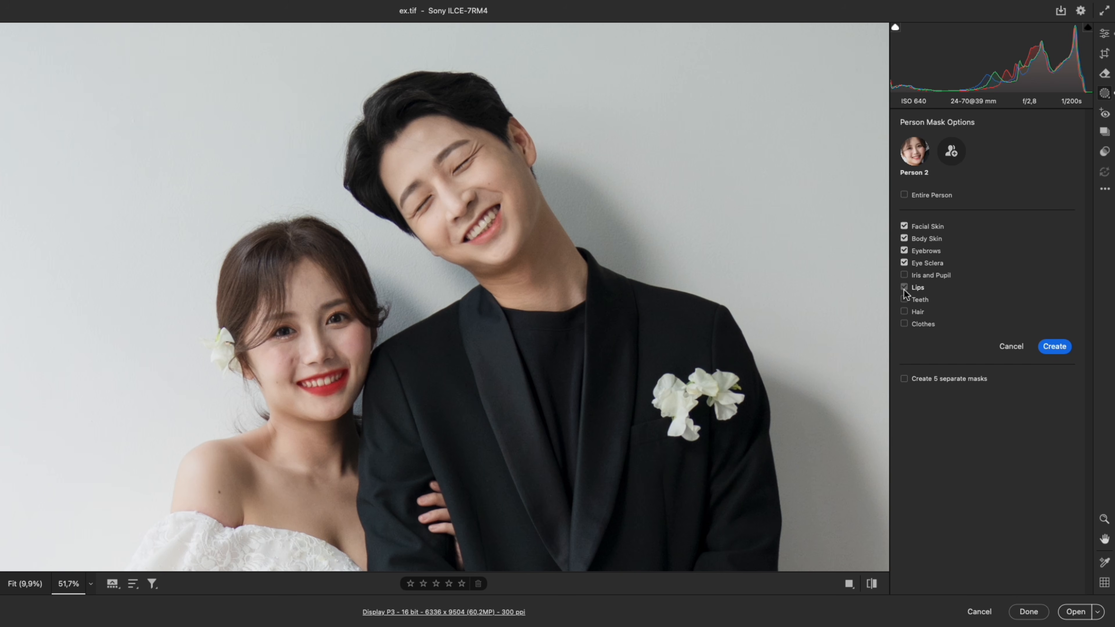
pyautogui.click(904, 299)
pyautogui.click(1054, 347)
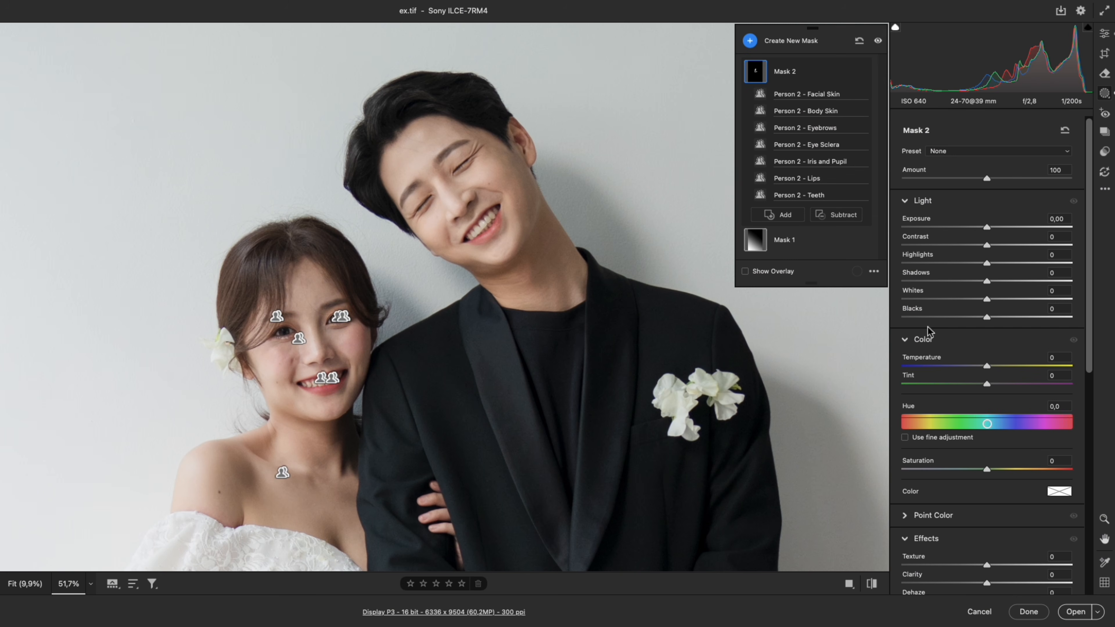
# Step: Set the bride's skin mask to contrast +14, shadows +21 and temperature +5, and return to the global edits
pyautogui.scroll(-3, 588, 337)
pyautogui.moveTo(987, 281); pyautogui.dragTo(1003, 247)
pyautogui.moveTo(988, 367); pyautogui.dragTo(993, 364)
pyautogui.moveTo(994, 285); pyautogui.dragTo(1009, 288)
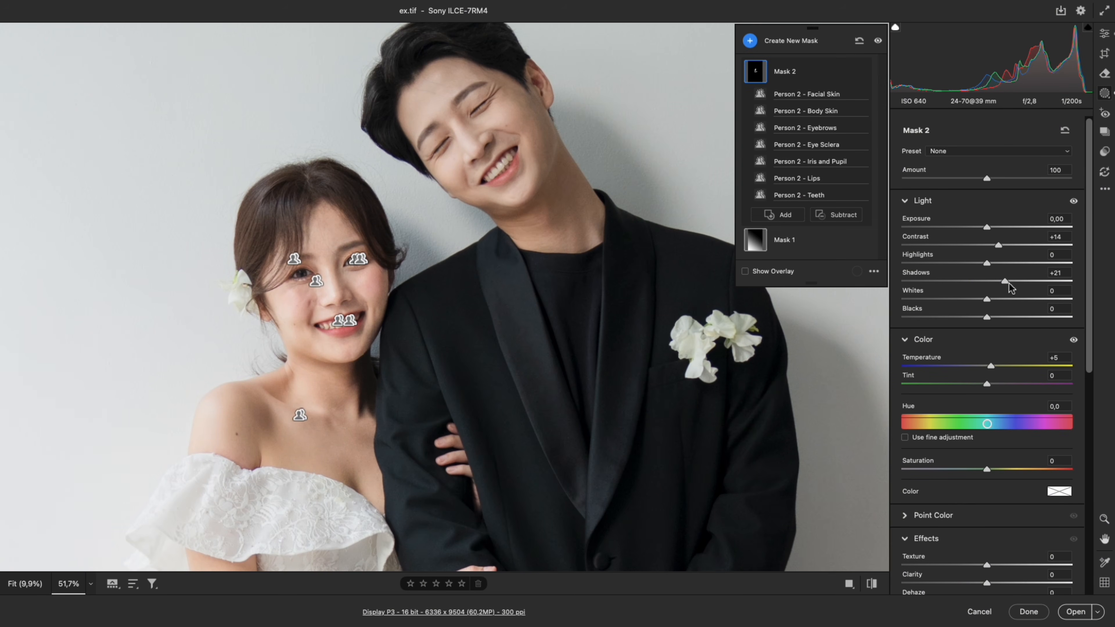
pyautogui.press('e')
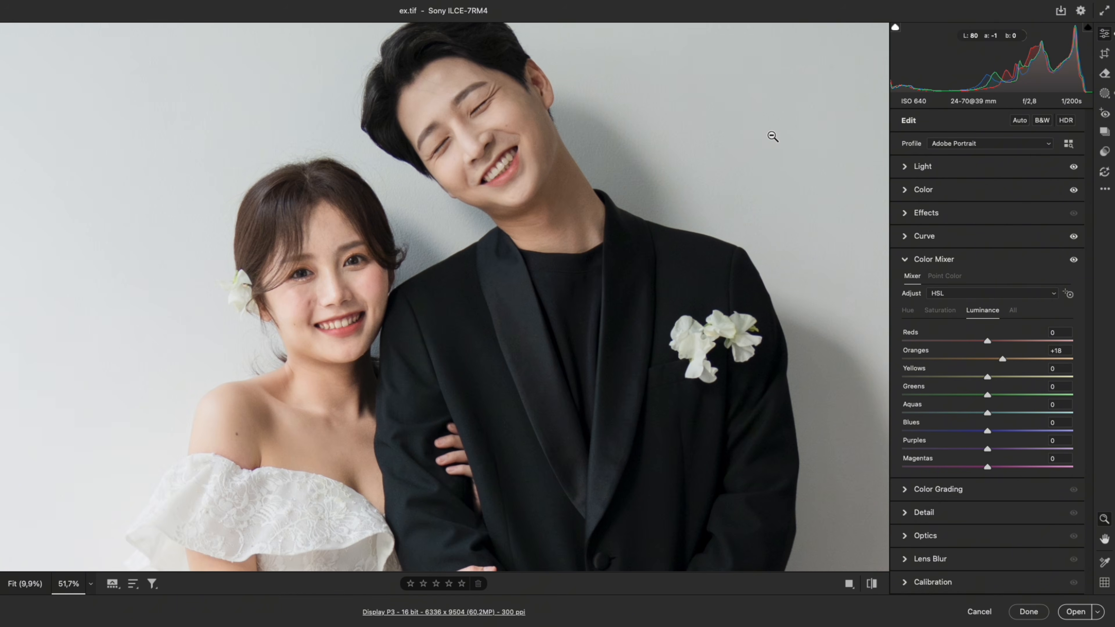
# Step: Compare the photo before and after the edits, and set the manual luminance noise reduction to 18
pyautogui.scroll(-2, 758, 147)
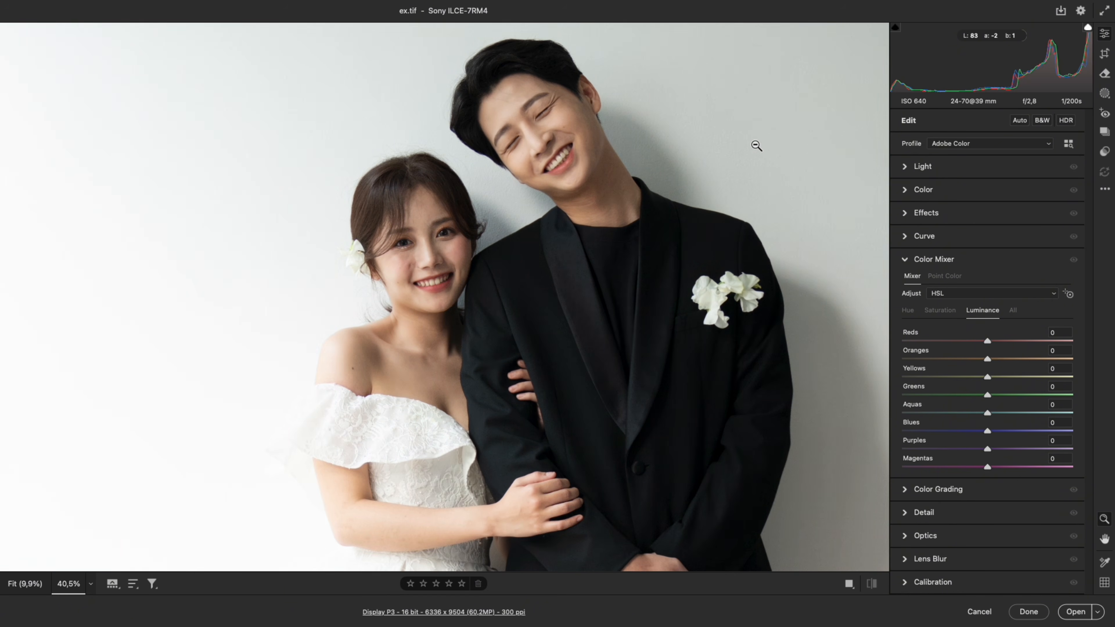
pyautogui.scroll(-4, 756, 146)
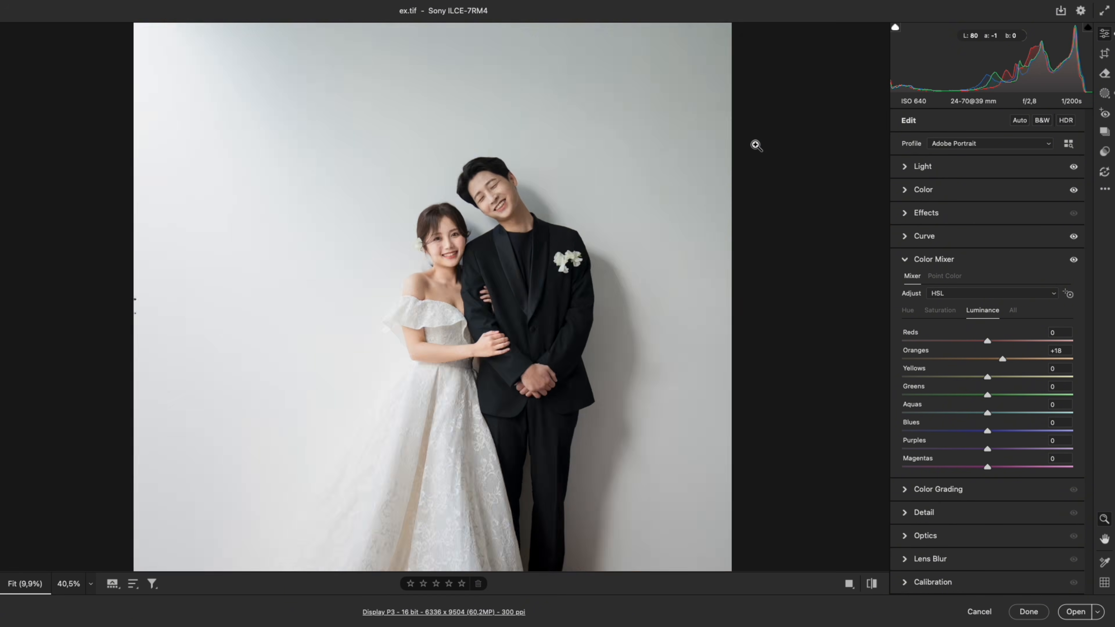
pyautogui.scroll(4, 527, 223)
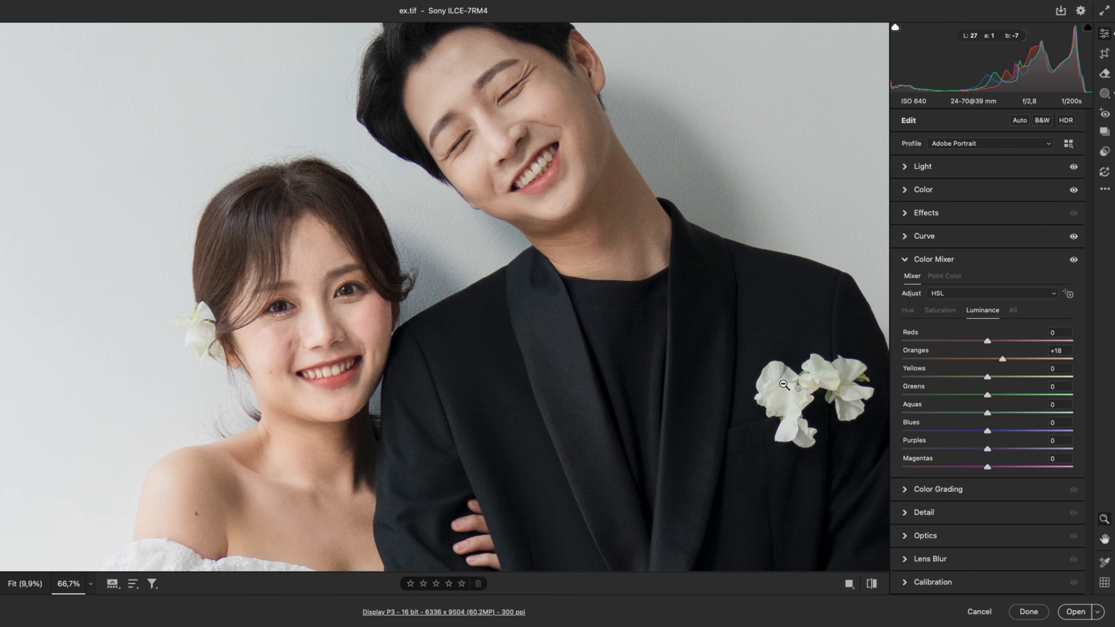
pyautogui.click(948, 512)
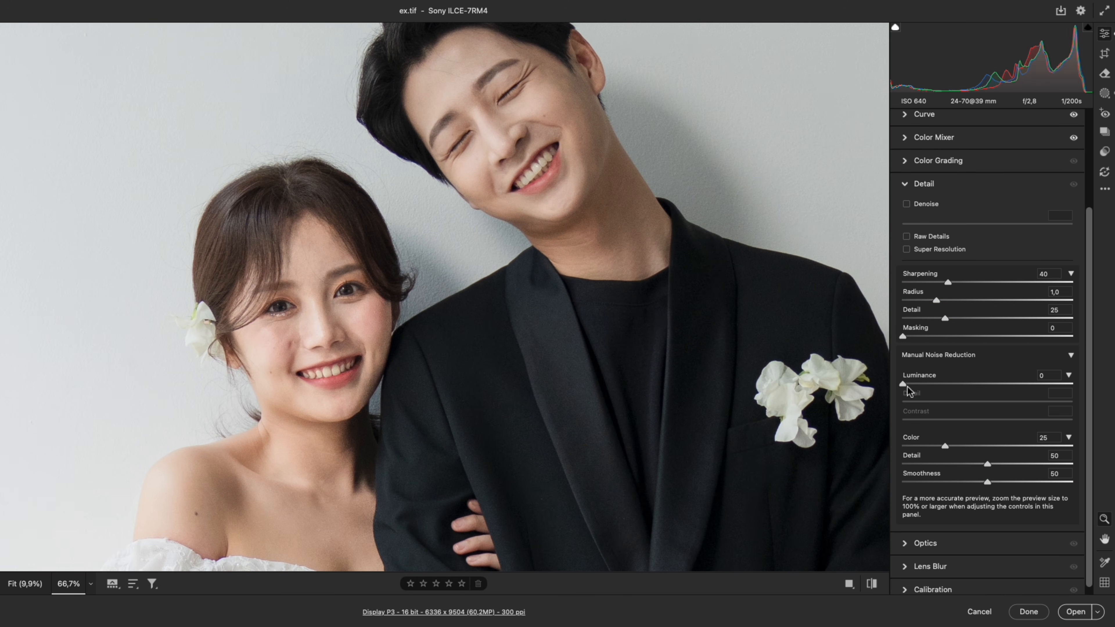
pyautogui.moveTo(904, 384); pyautogui.dragTo(934, 386)
# Step: Grade the shadows with a warm tone at hue 41 and saturation 15, and set their luminance to -21
pyautogui.press('super+0')
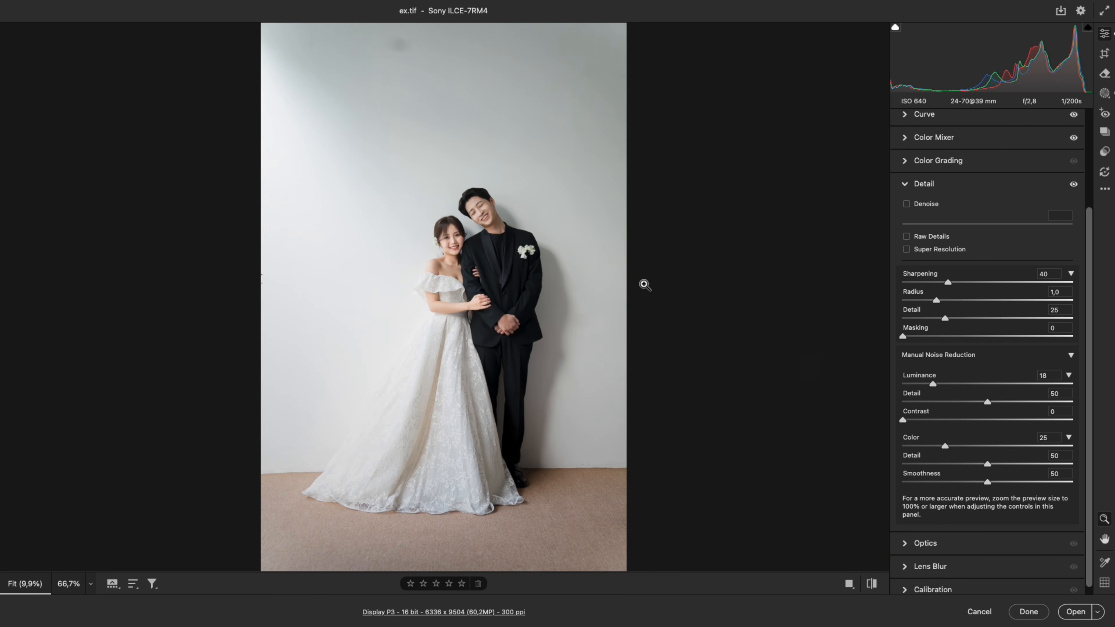
pyautogui.click(957, 167)
pyautogui.click(984, 302)
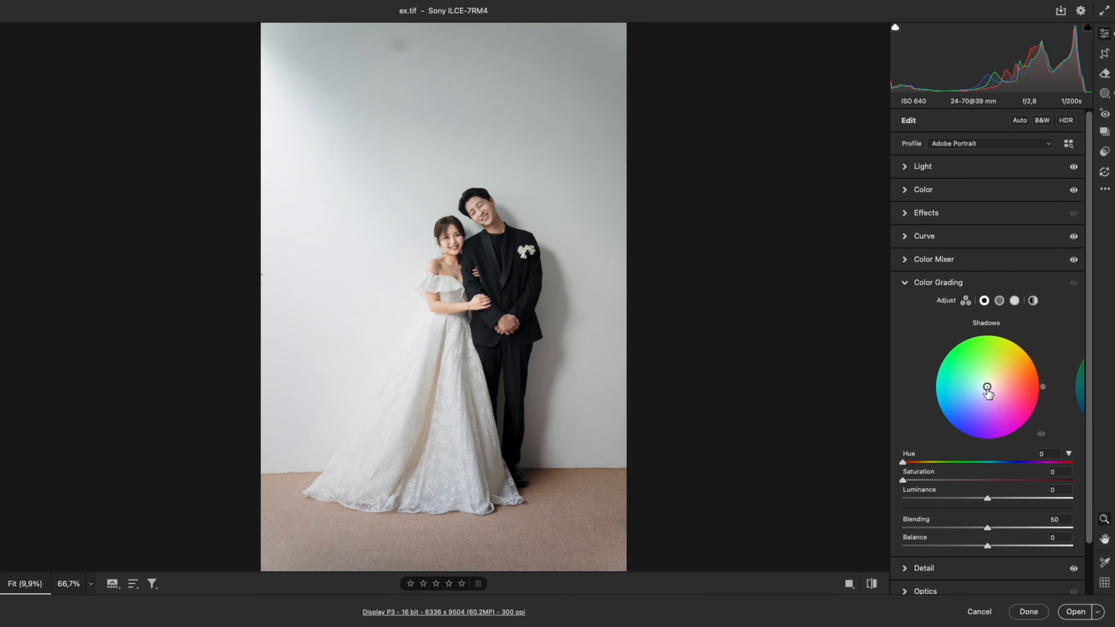
pyautogui.moveTo(988, 389); pyautogui.dragTo(993, 381)
pyautogui.moveTo(986, 499); pyautogui.dragTo(964, 501)
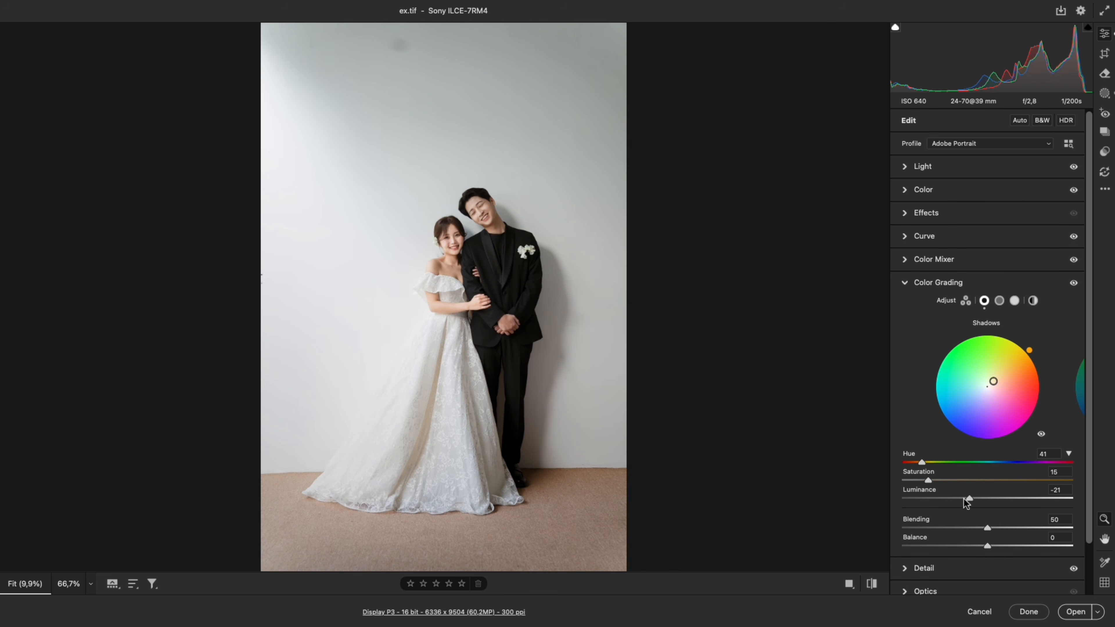
# Step: Set the yellows' saturation to -47 in the HSL Color Mixer
pyautogui.click(975, 263)
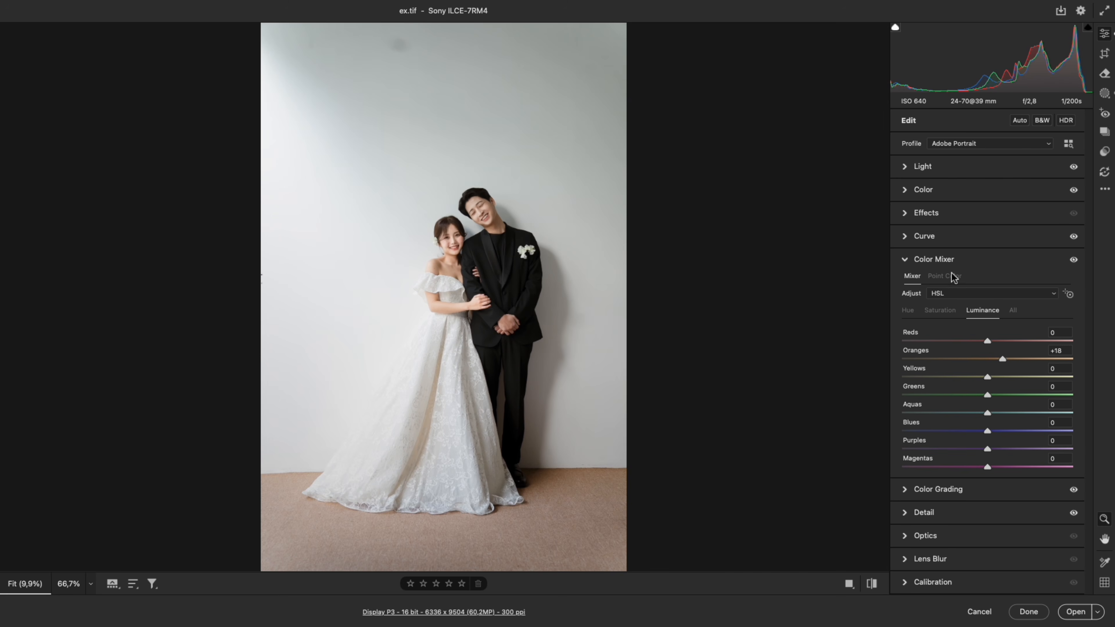
pyautogui.click(915, 306)
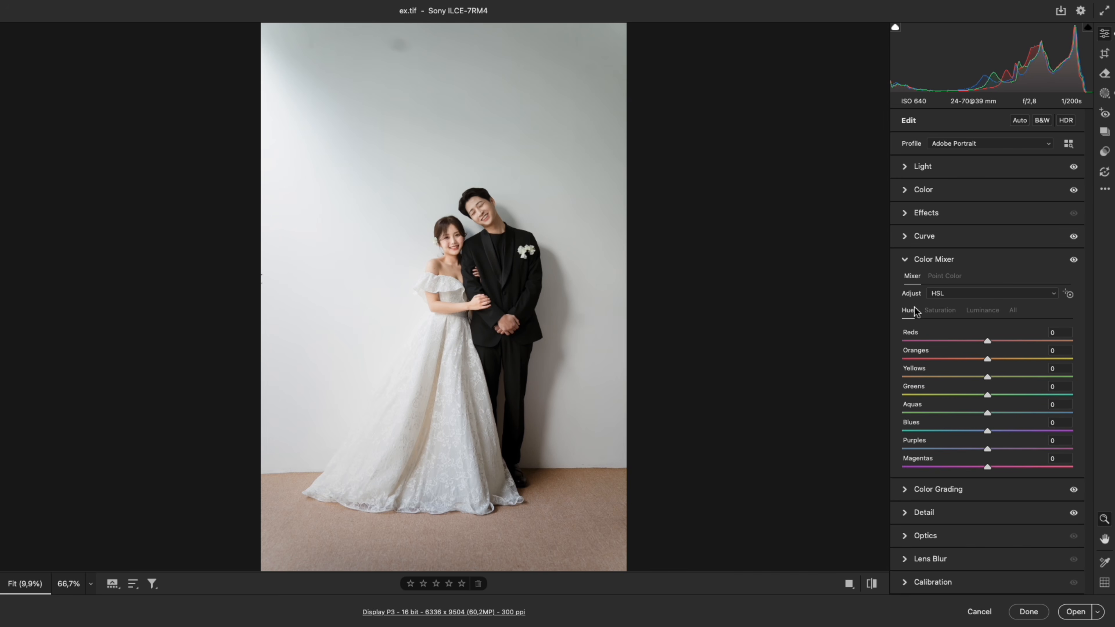
pyautogui.click(946, 314)
pyautogui.moveTo(989, 378); pyautogui.dragTo(950, 381)
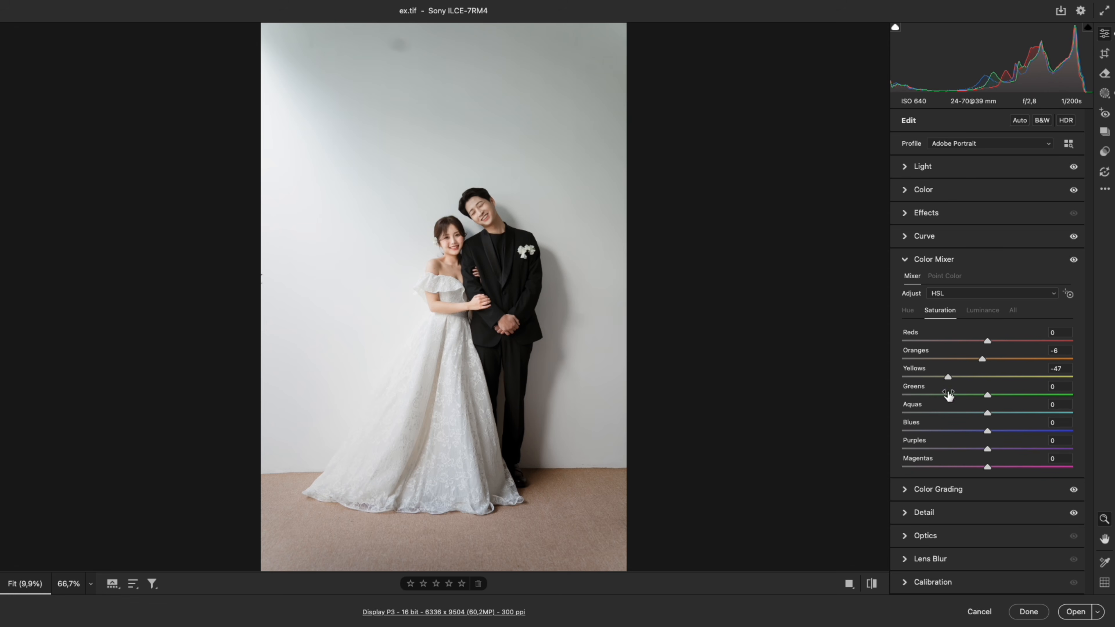
# Step: Set the Green Primary hue to +13 in the calibration, and compare the photo before and after the edits
pyautogui.click(932, 583)
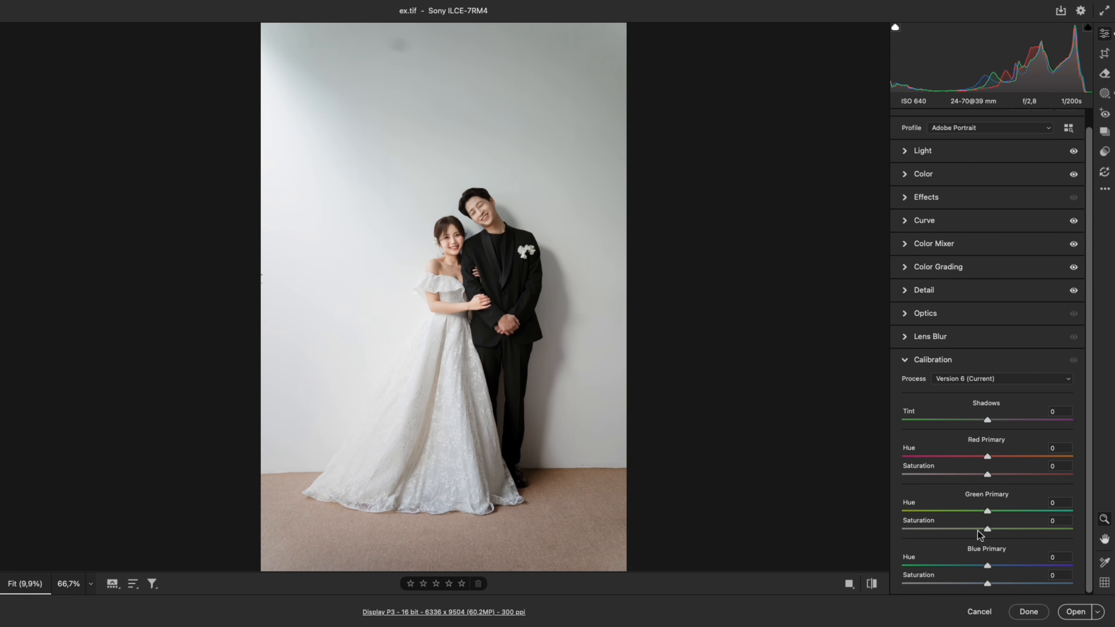
pyautogui.moveTo(988, 511)
pyautogui.mouseDown()
pyautogui.moveTo(1000, 512)
pyautogui.moveTo(933, 513)
pyautogui.moveTo(1029, 513)
pyautogui.moveTo(997, 512)
pyautogui.mouseUp()
pyautogui.moveTo(475, 240); pyautogui.dragTo(591, 306)
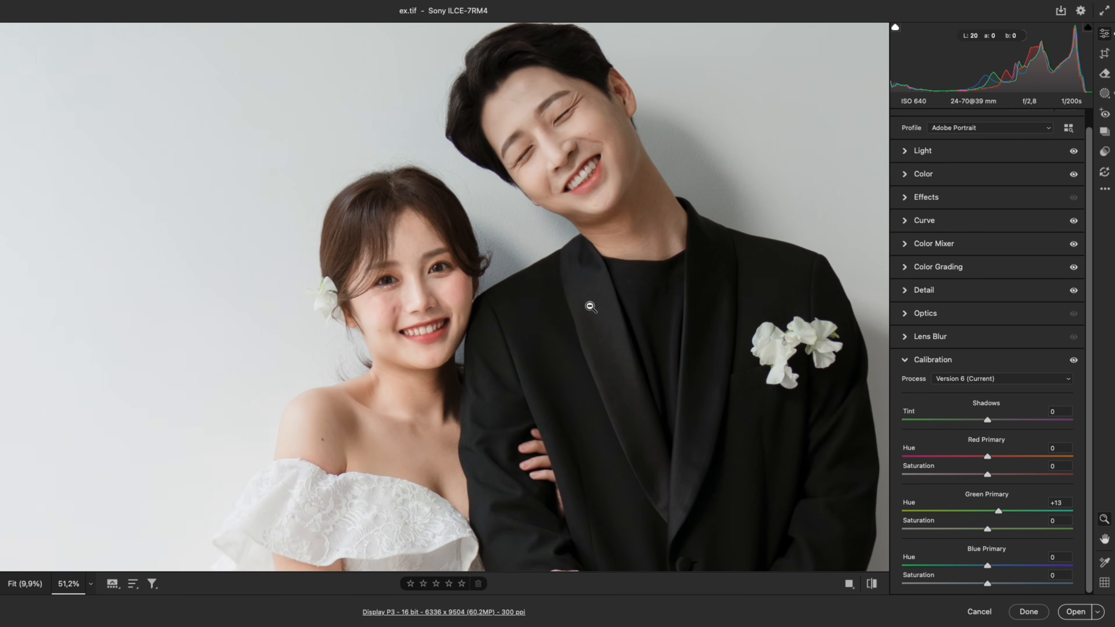
pyautogui.press('q')
pyautogui.click(594, 306)
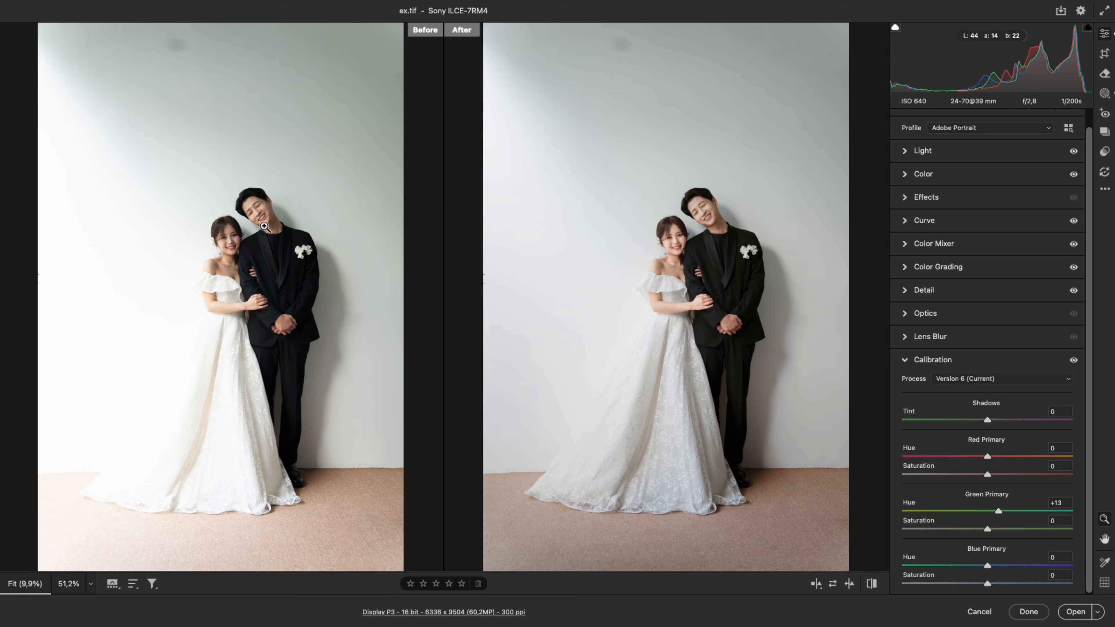
pyautogui.click(684, 245)
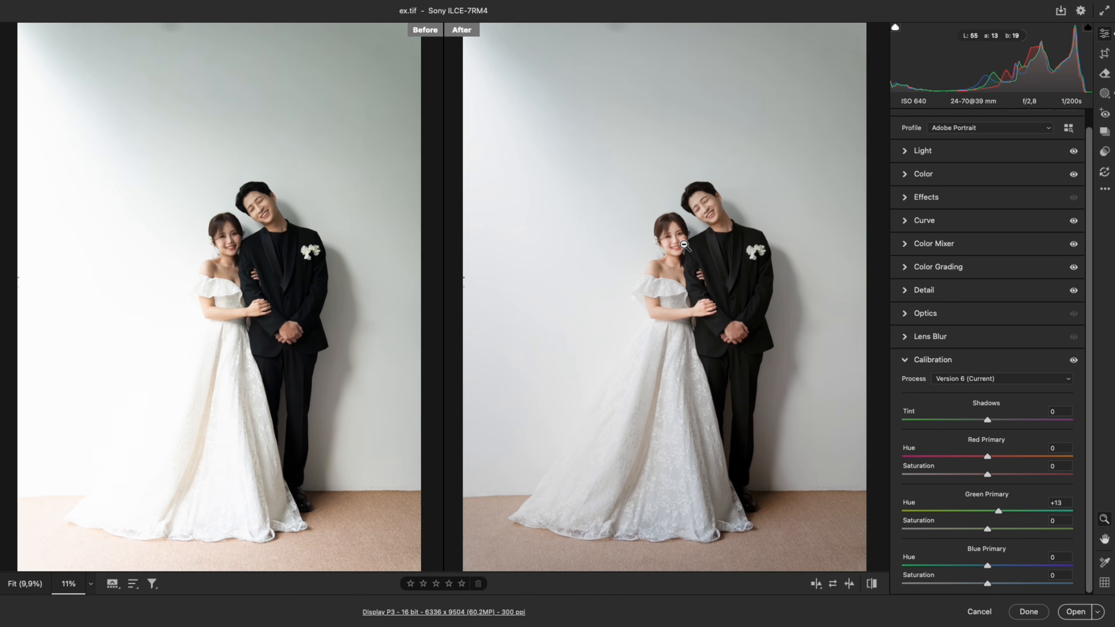
pyautogui.press('q')
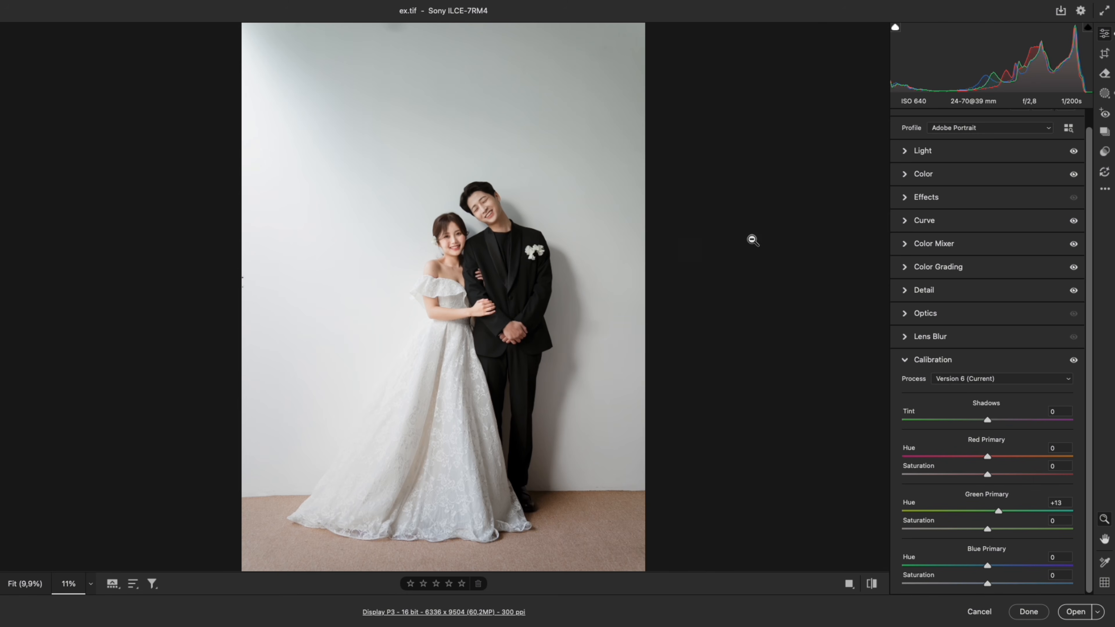
# Step: Copy all edit settings from ex.tif, including the masks, and paste them onto ex2.tif
pyautogui.click(1106, 189)
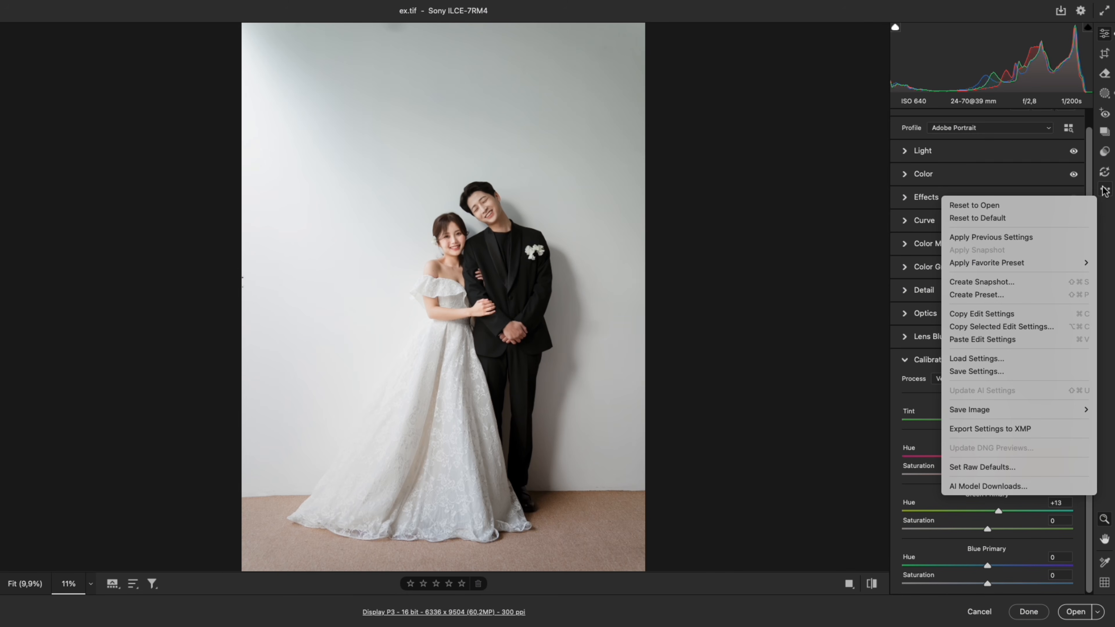
pyautogui.click(999, 327)
pyautogui.click(575, 125)
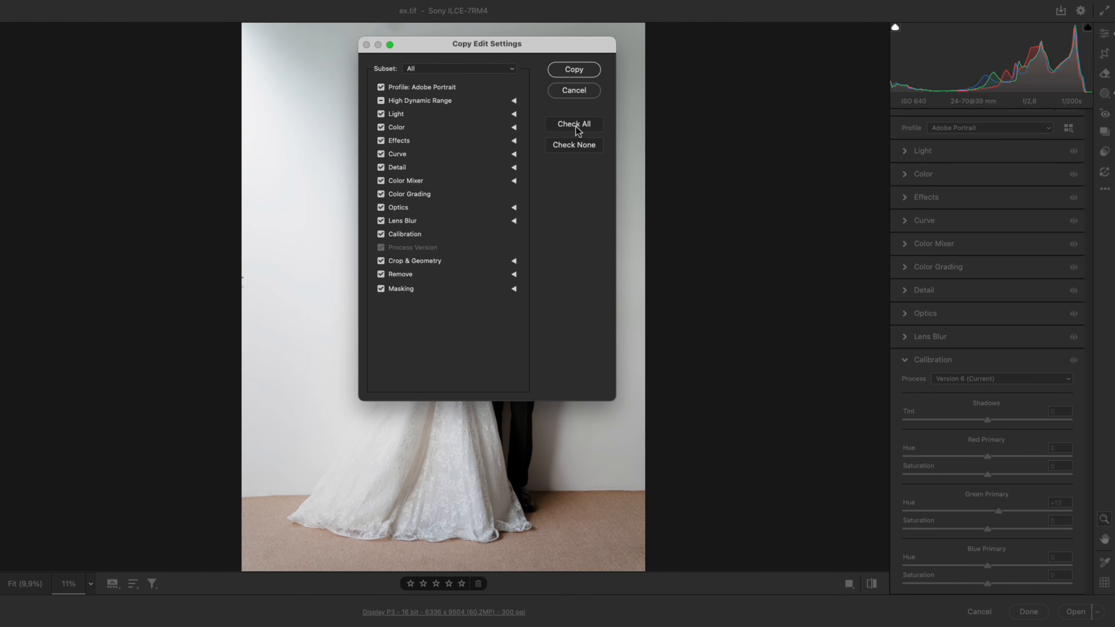
pyautogui.click(574, 69)
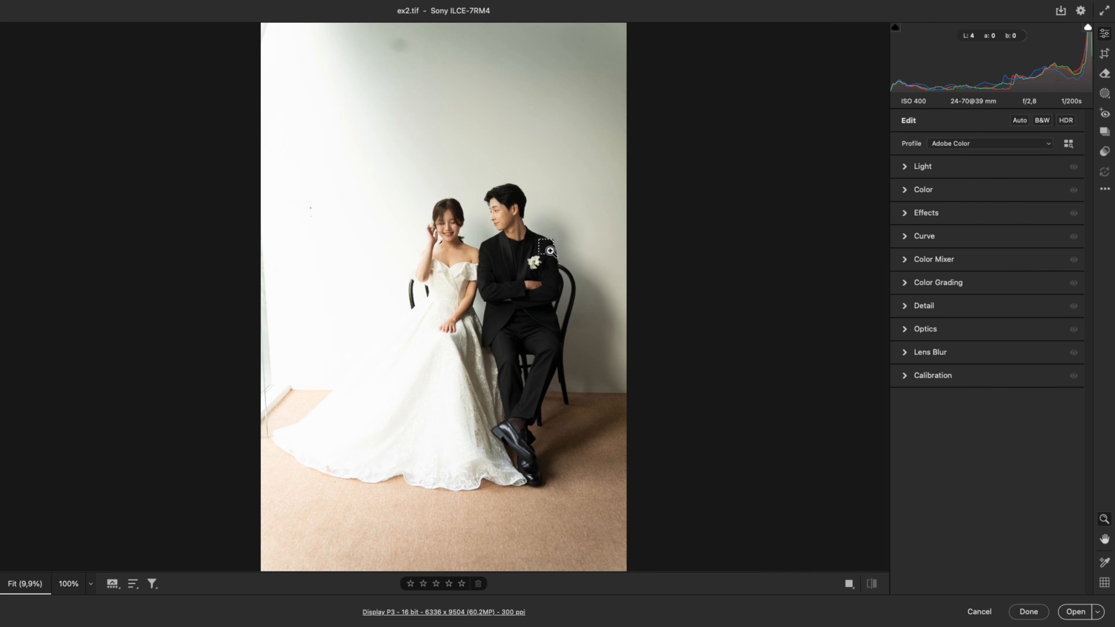
pyautogui.press('super+v')
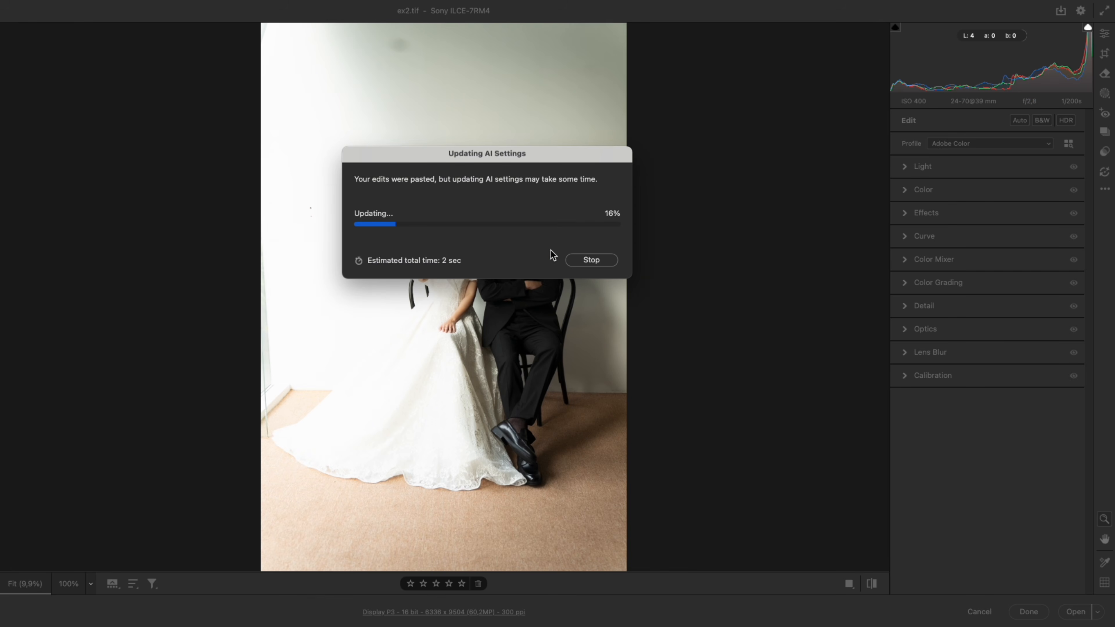
# Step: Reduce the amount of the linear gradient in Mask 1 to 63, and return to the global edits
pyautogui.click(1106, 93)
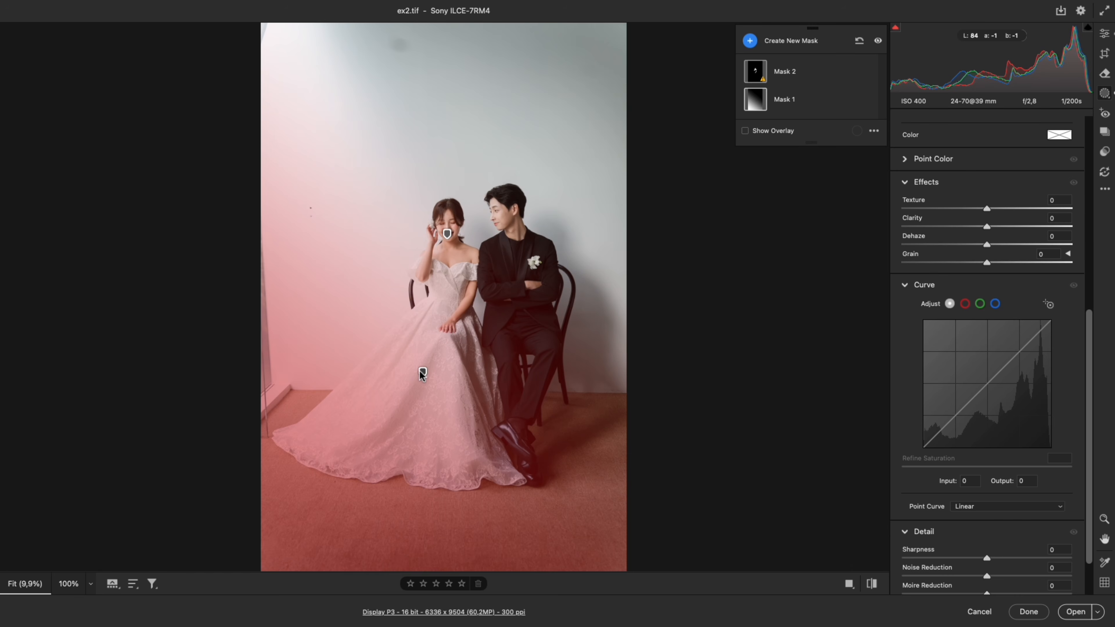
pyautogui.click(753, 108)
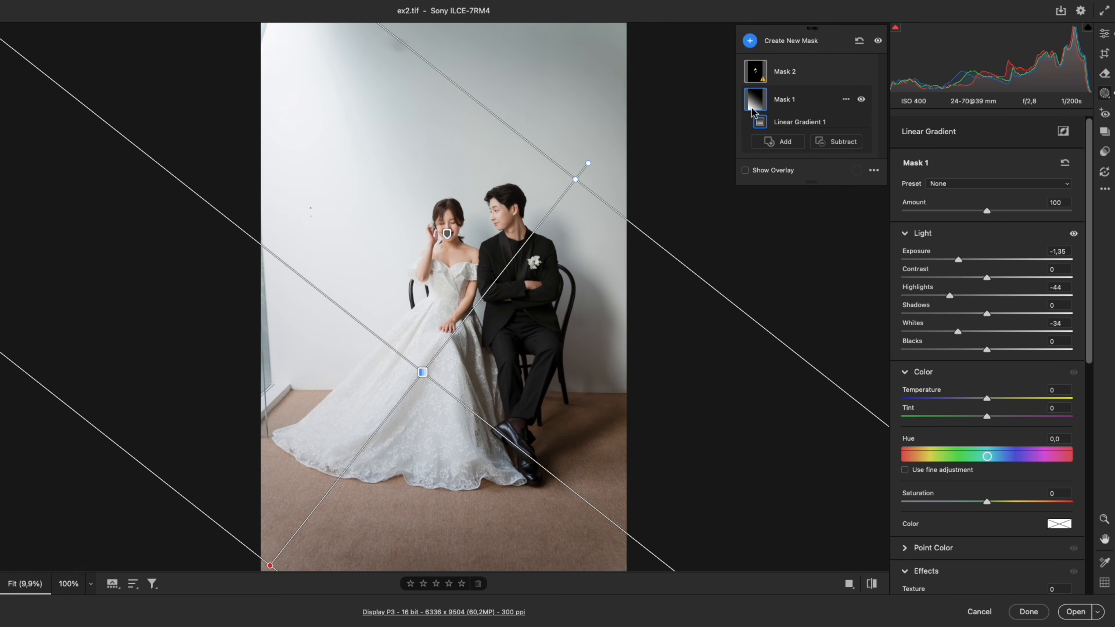
pyautogui.moveTo(990, 209); pyautogui.dragTo(970, 215)
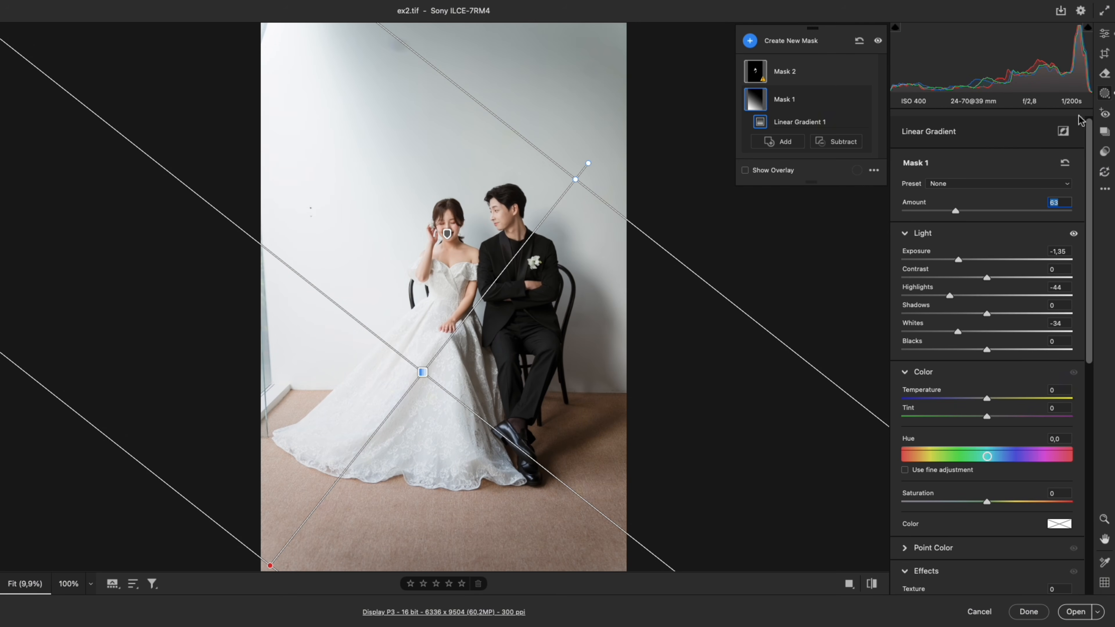
pyautogui.click(1105, 34)
# Step: Add a radial gradient mask over the groom's face, reset its sliders, set its exposure to -0.35 and shift its tint slightly toward magenta
pyautogui.moveTo(500, 221); pyautogui.dragTo(647, 244)
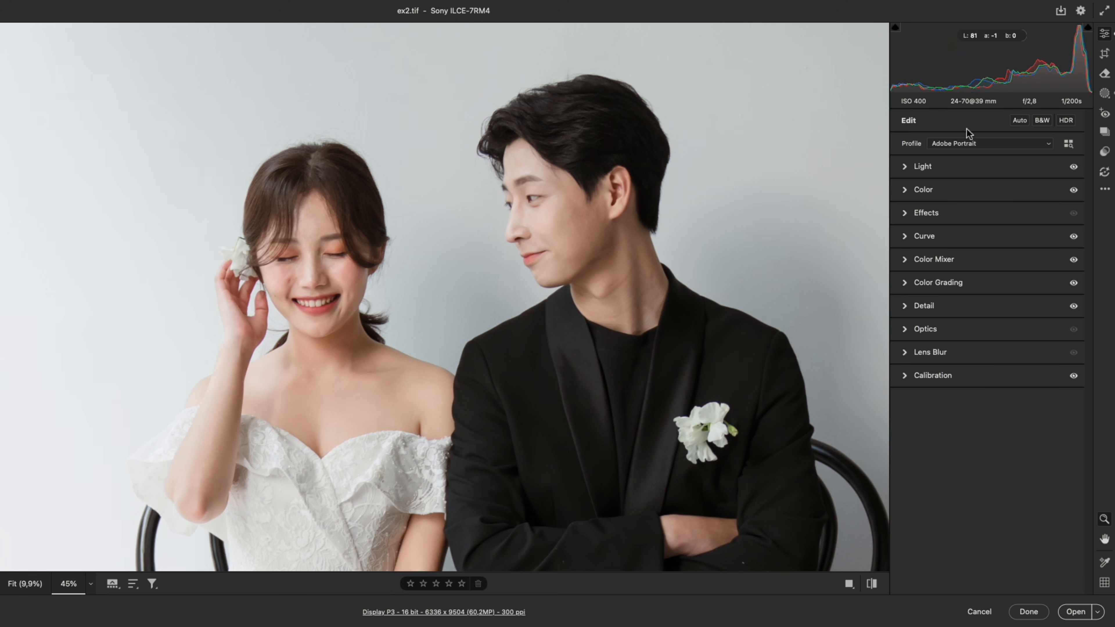
pyautogui.click(1105, 93)
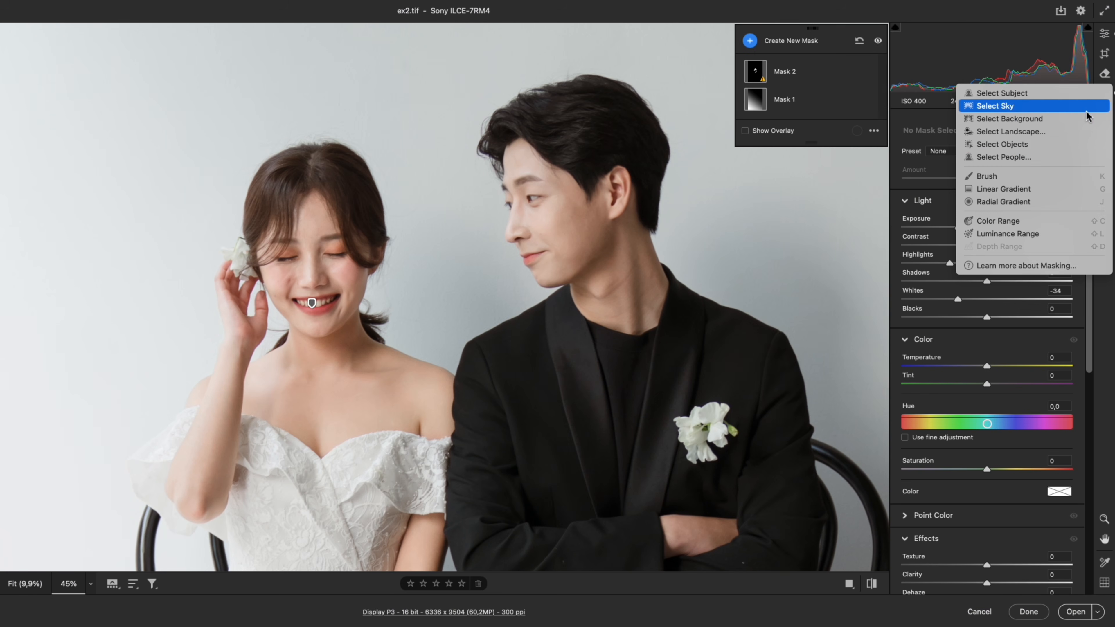
pyautogui.click(990, 202)
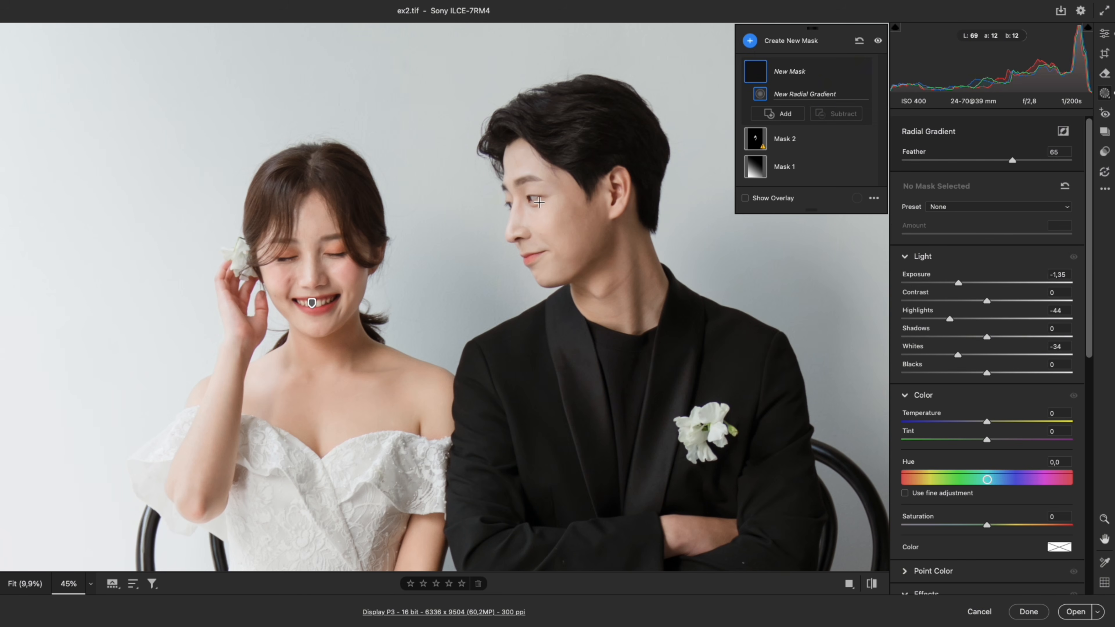
pyautogui.moveTo(543, 205); pyautogui.dragTo(598, 285)
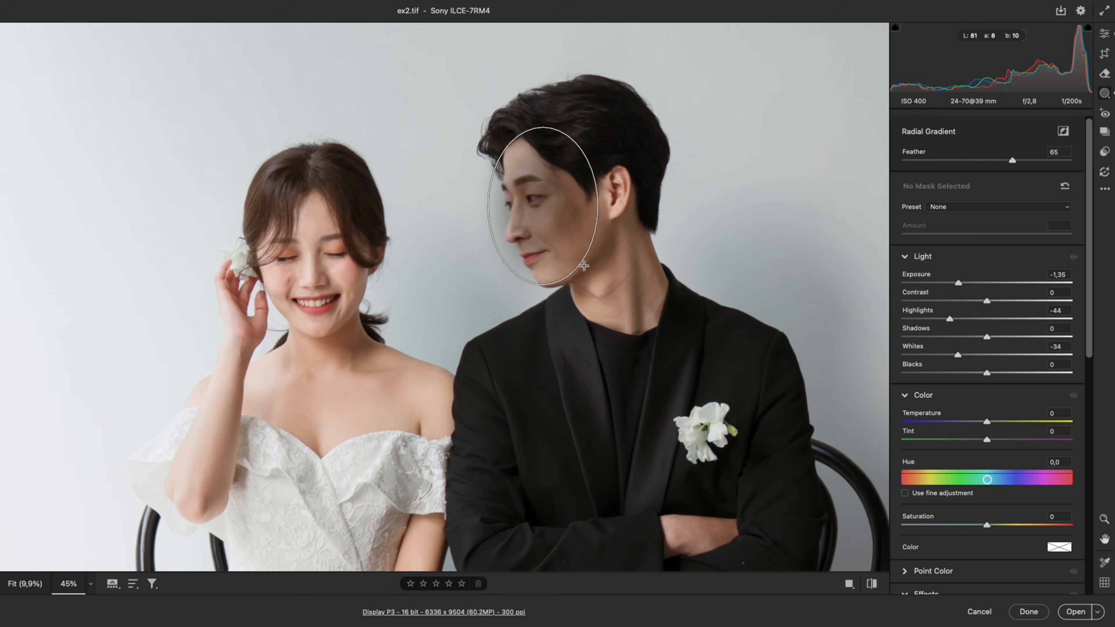
pyautogui.click(1070, 187)
pyautogui.moveTo(988, 283); pyautogui.dragTo(980, 288)
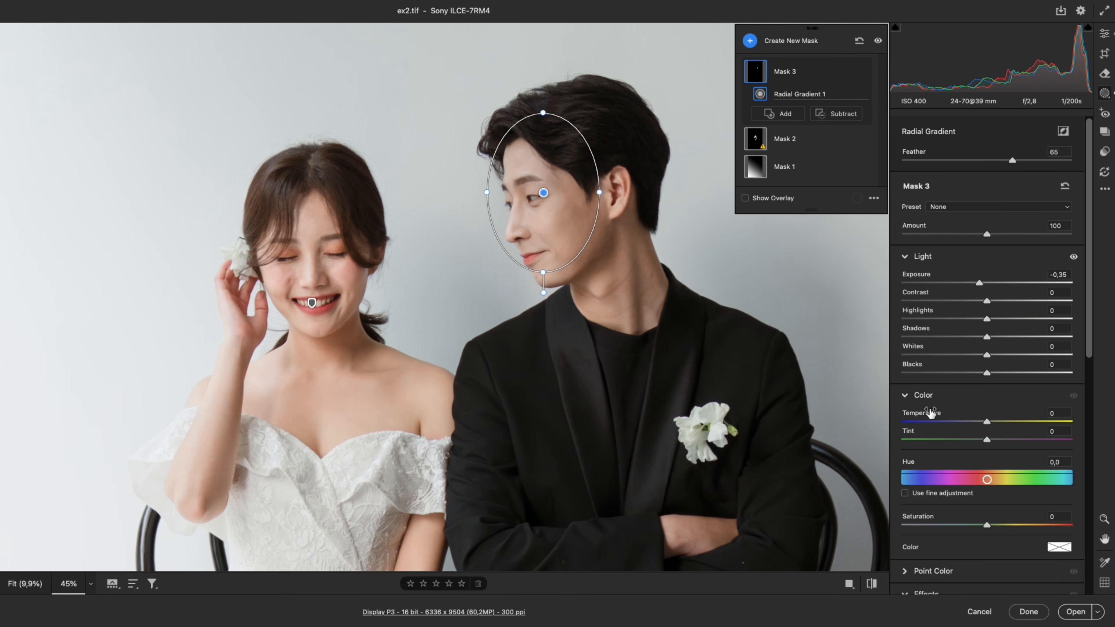
pyautogui.moveTo(987, 439)
pyautogui.mouseDown()
pyautogui.moveTo(1008, 443)
pyautogui.moveTo(994, 425)
pyautogui.mouseUp()
# Step: Return to the global edits and compare the seated couple's portrait before and after side by side
pyautogui.press('e')
pyautogui.press('q')
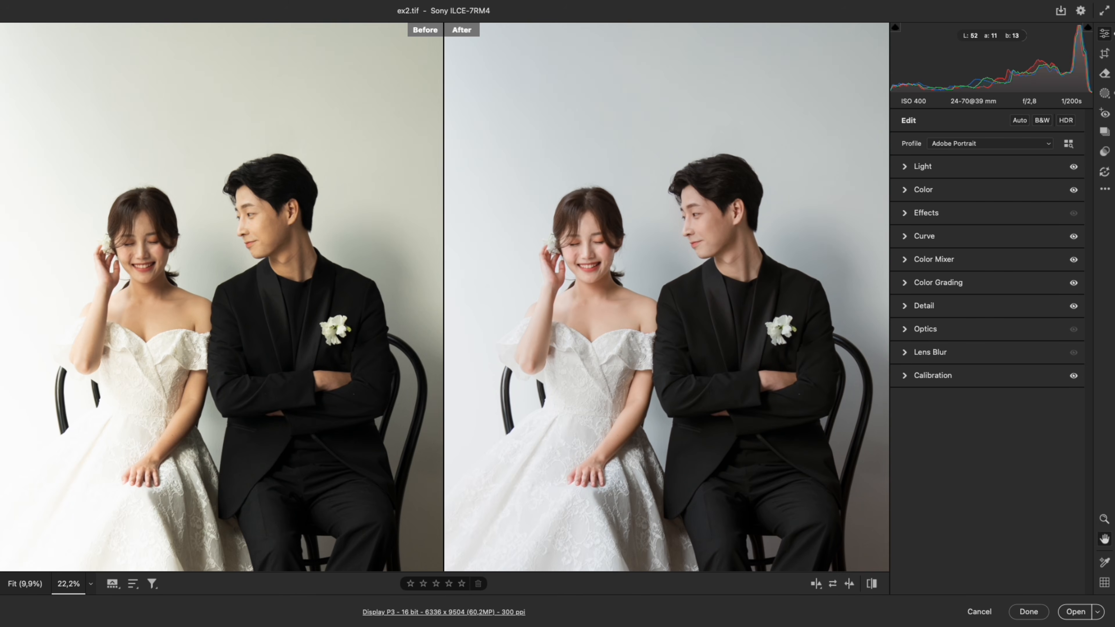
pyautogui.press('z')
pyautogui.moveTo(665, 283); pyautogui.dragTo(674, 284)
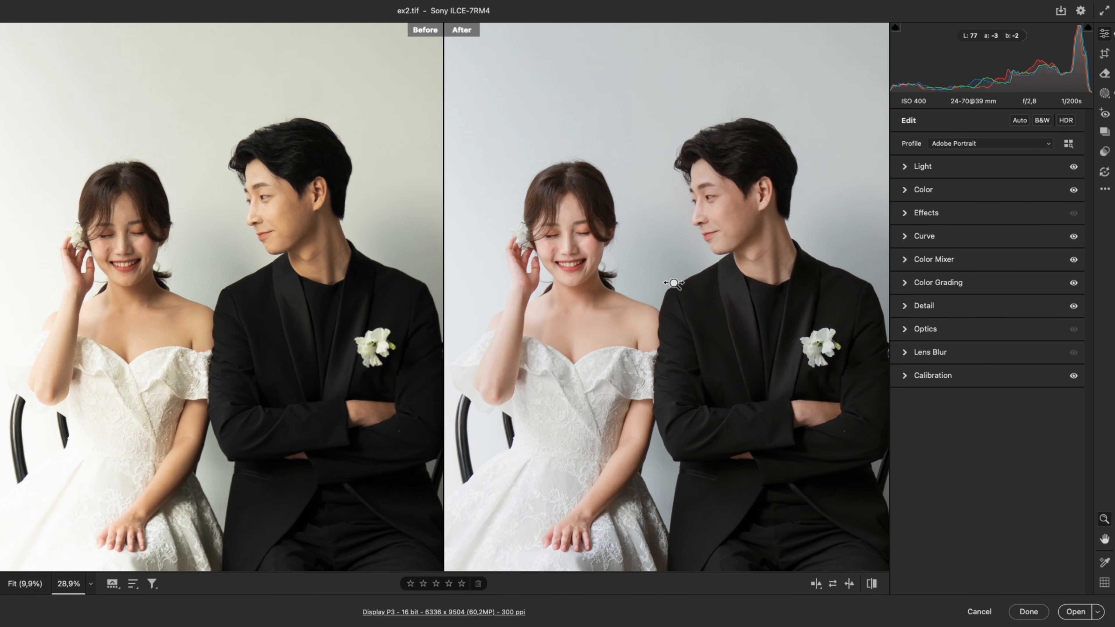